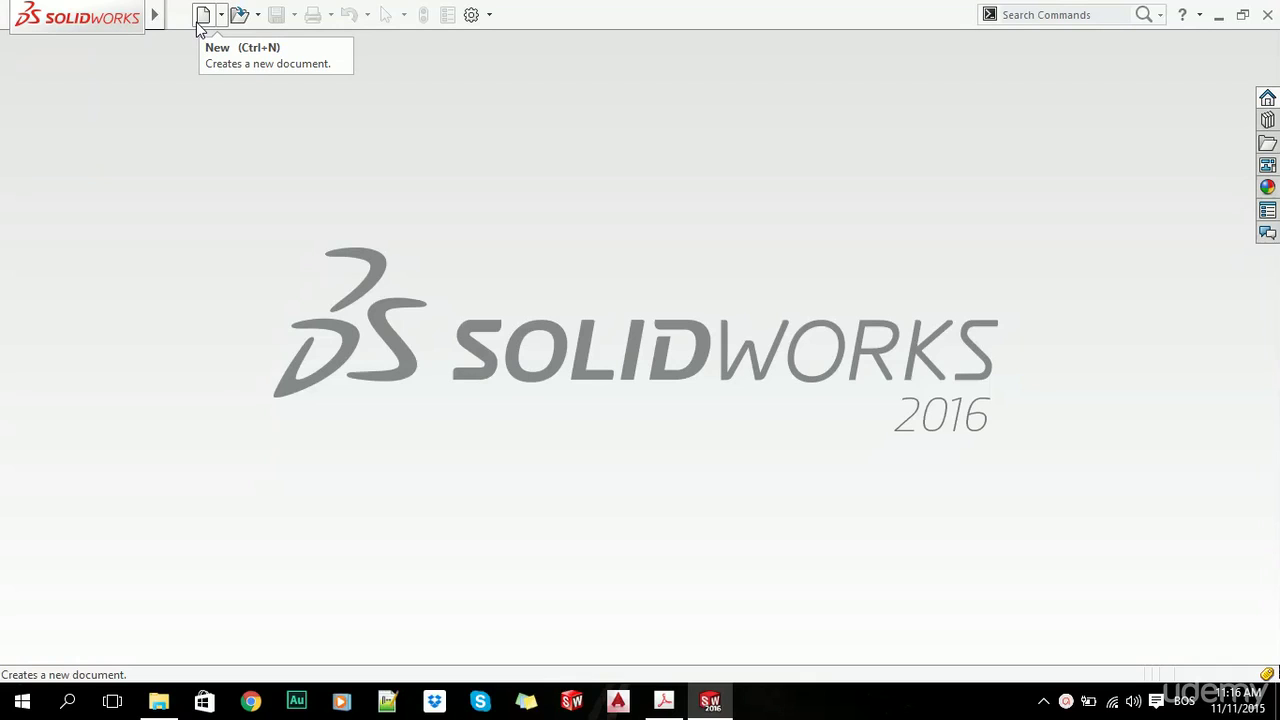
Create a new blank part document, Part8
click(200, 16)
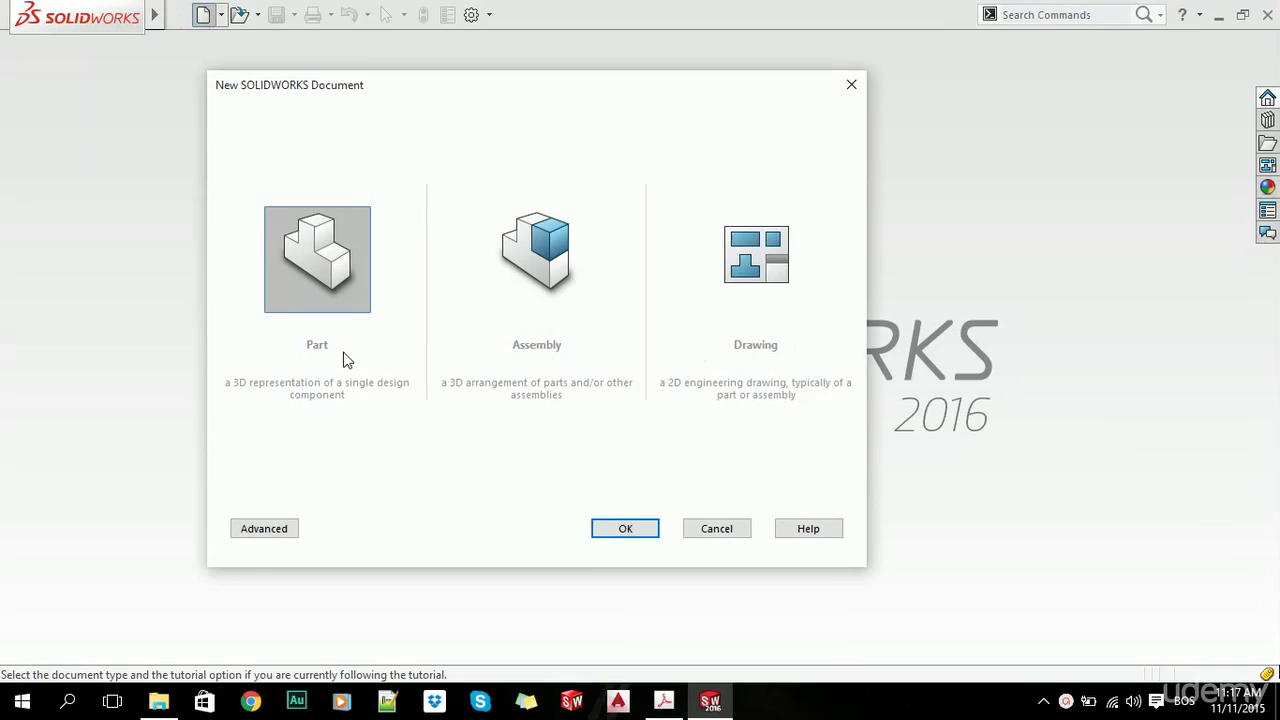
click(597, 533)
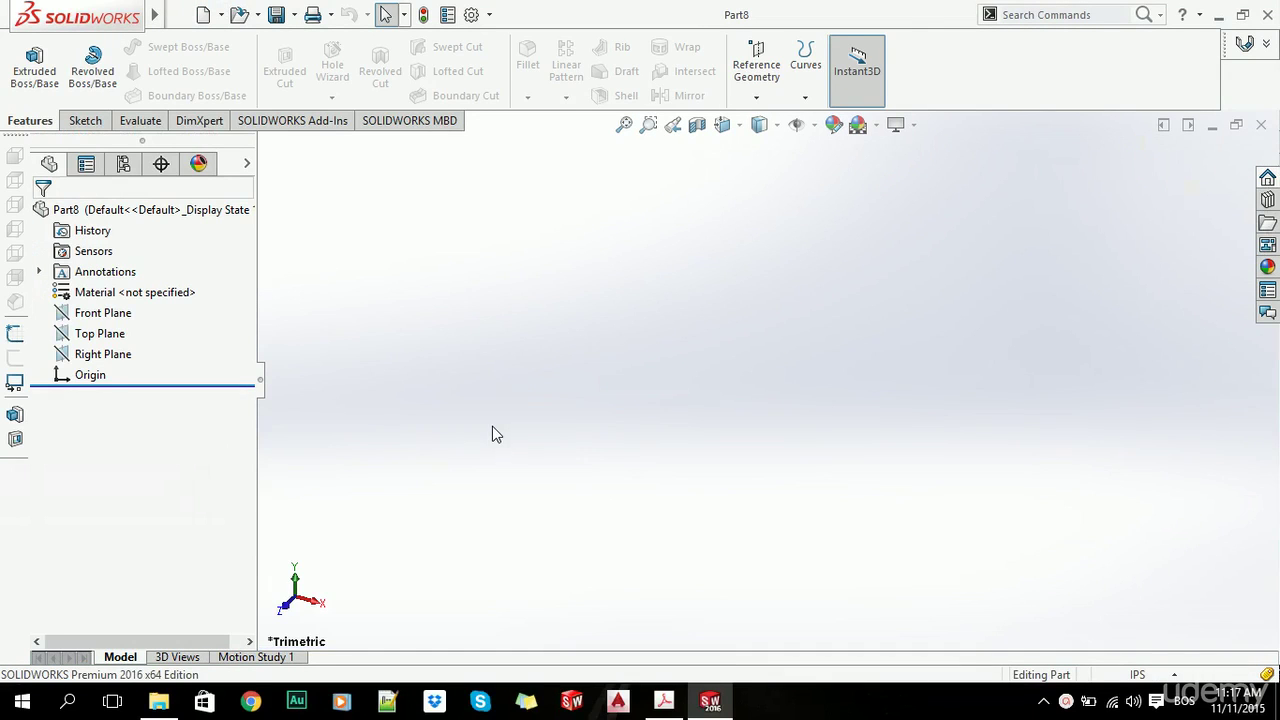
click(492, 426)
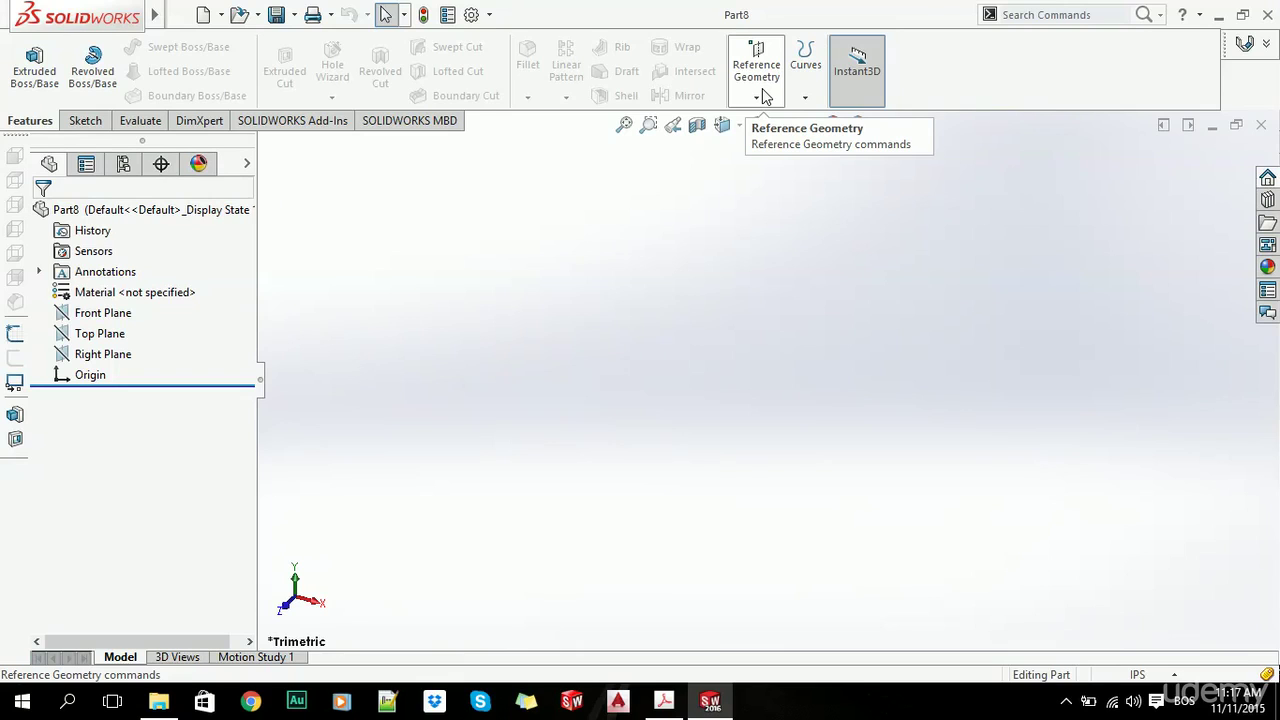
click(760, 96)
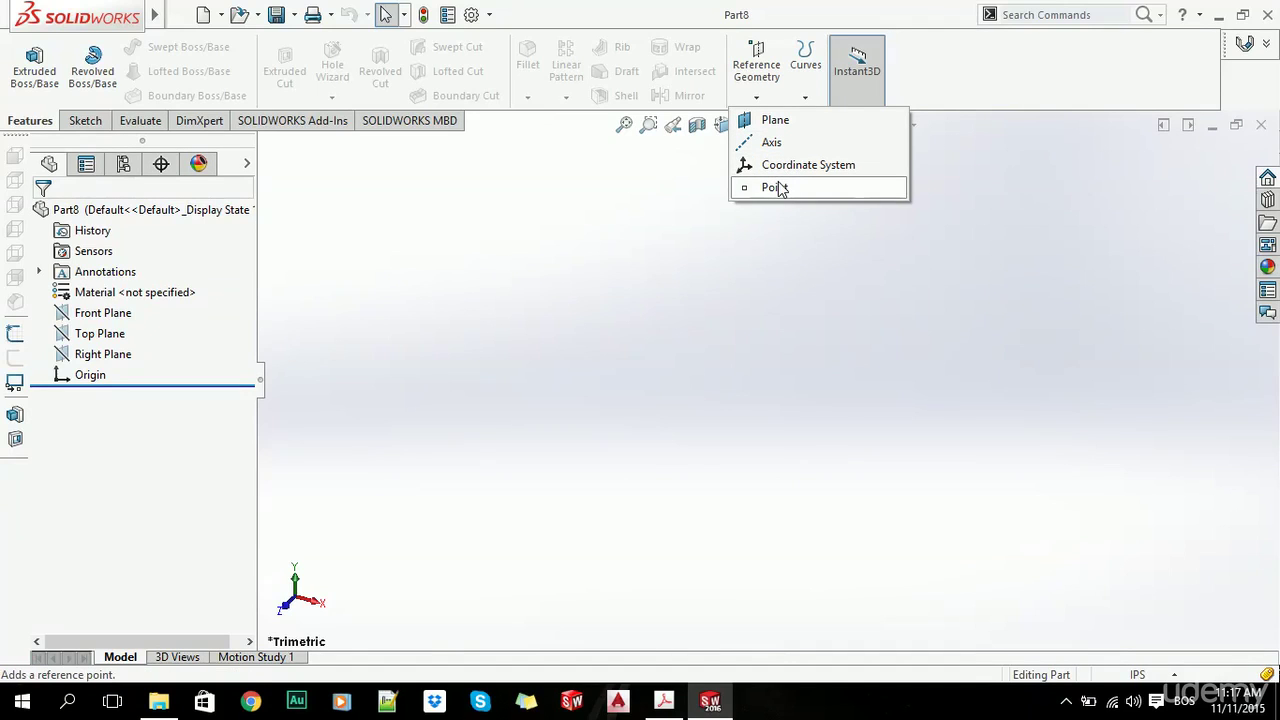
click(329, 243)
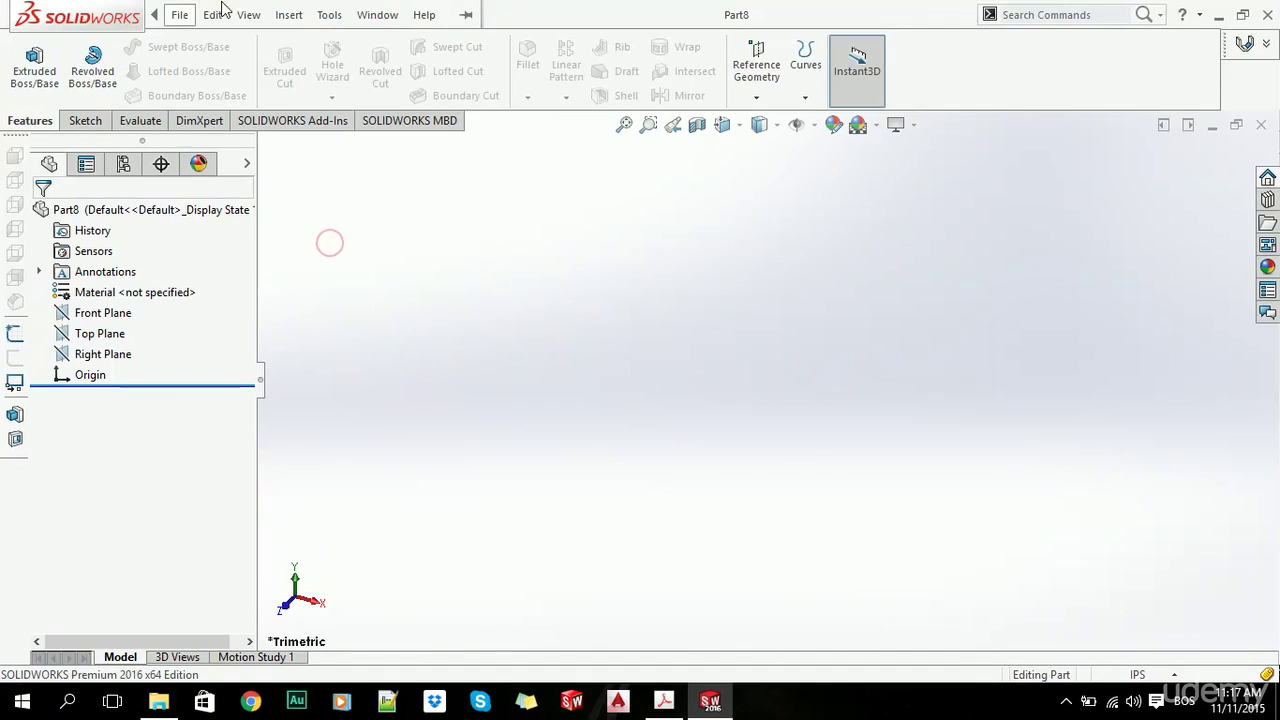
click(289, 14)
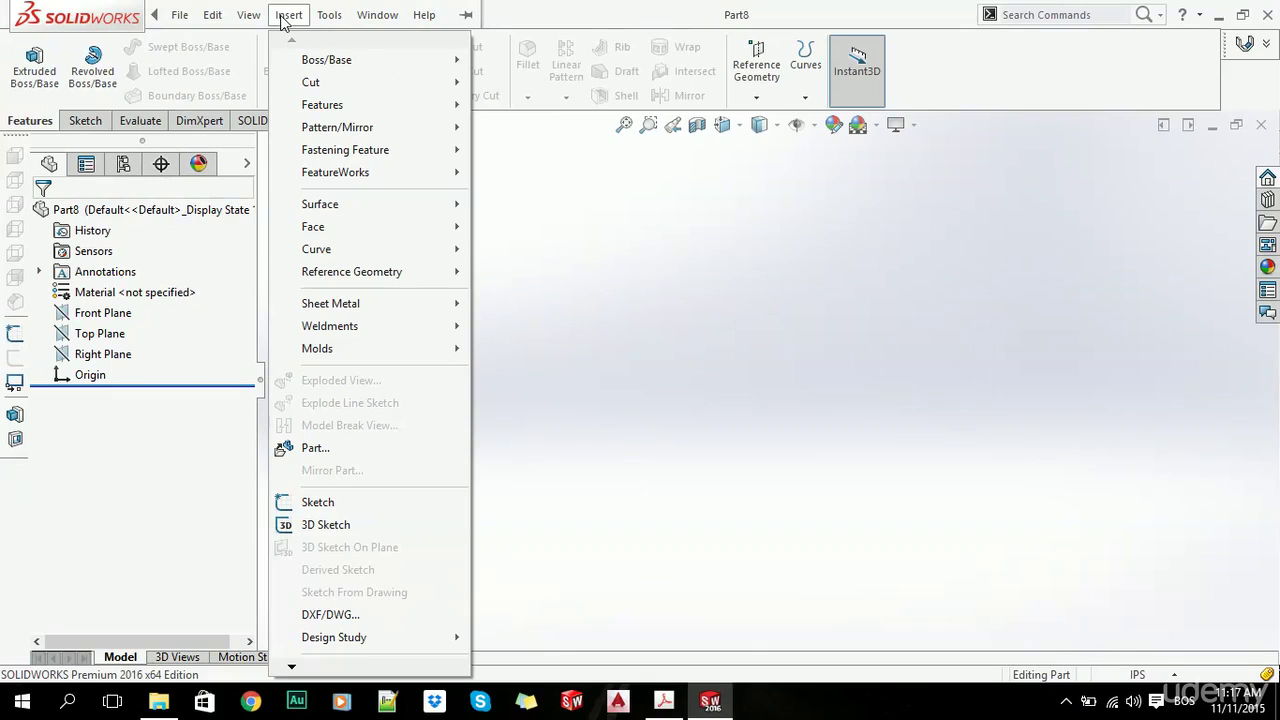
mouse_move(372, 107)
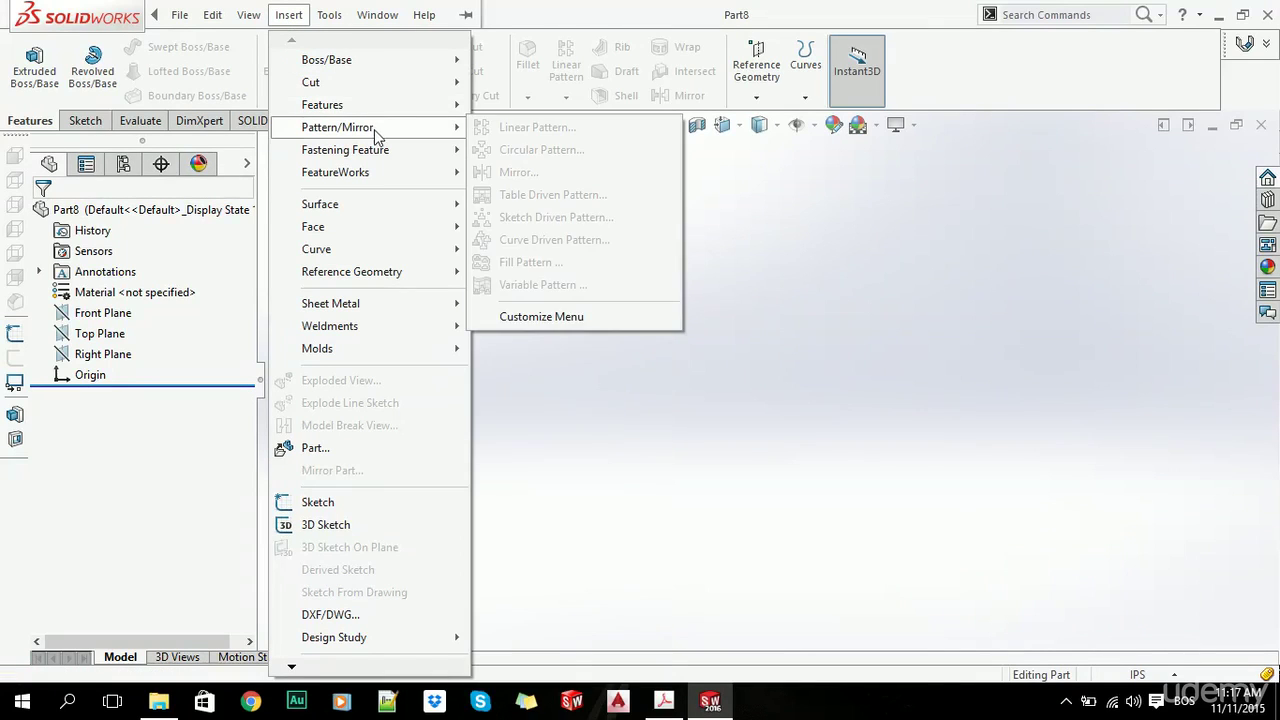
mouse_move(382, 175)
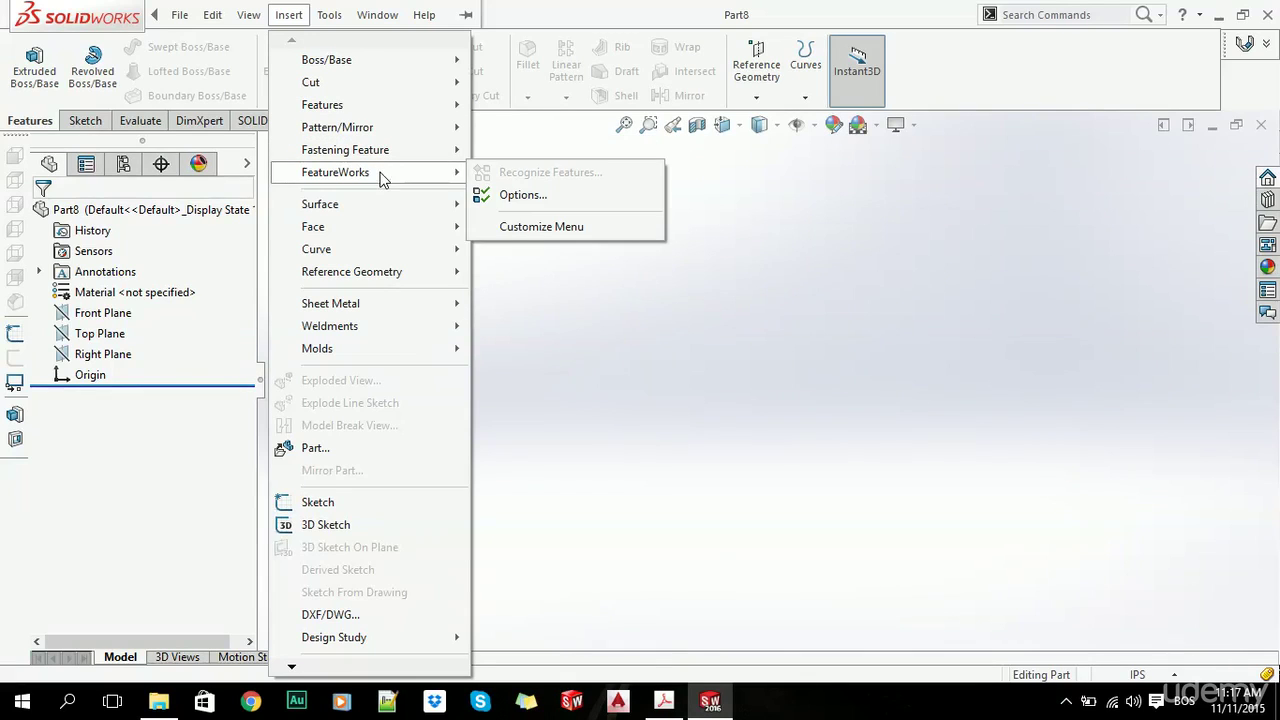
click(369, 277)
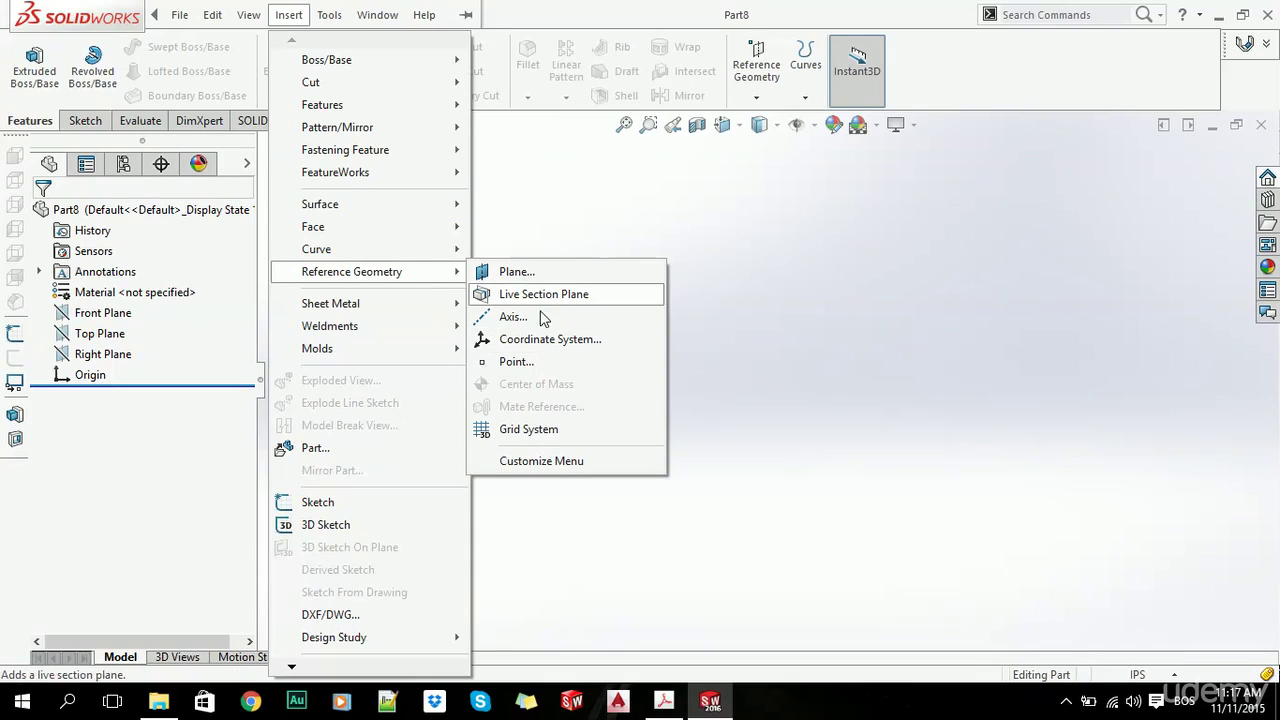
click(803, 344)
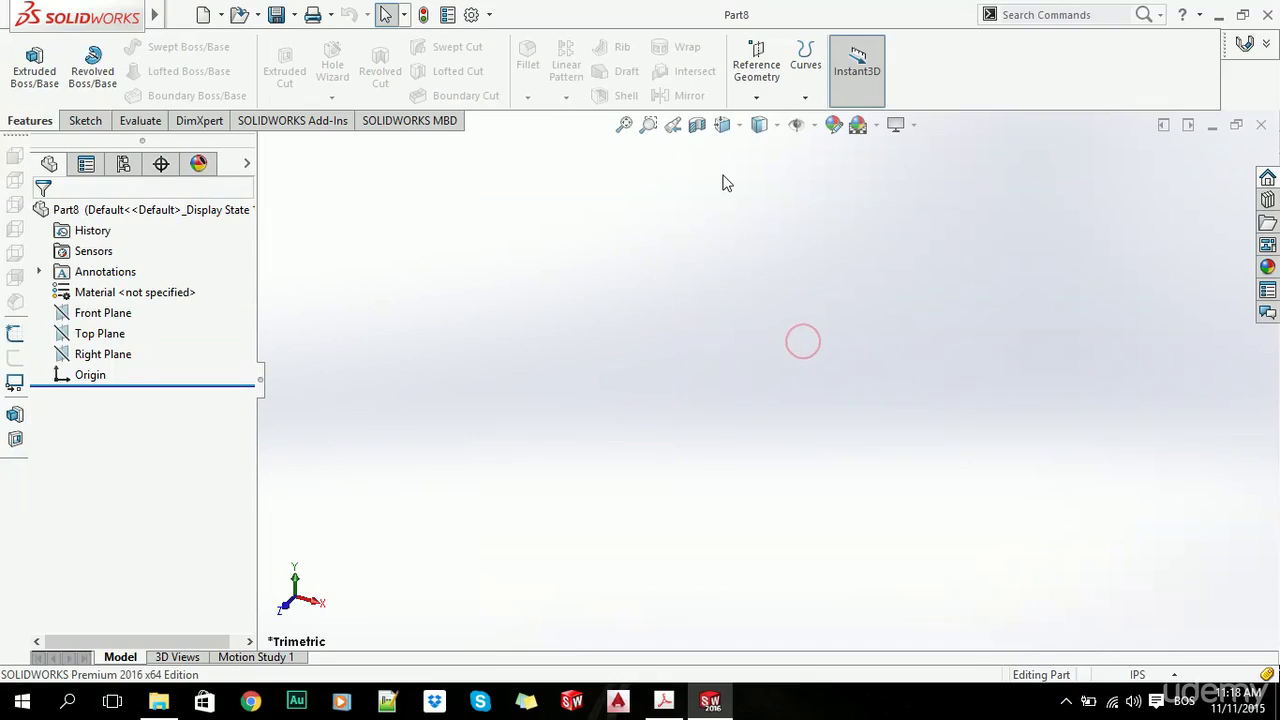
Start a reference plane with Front Plane as first reference, constrained Parallel to it
click(757, 91)
click(772, 120)
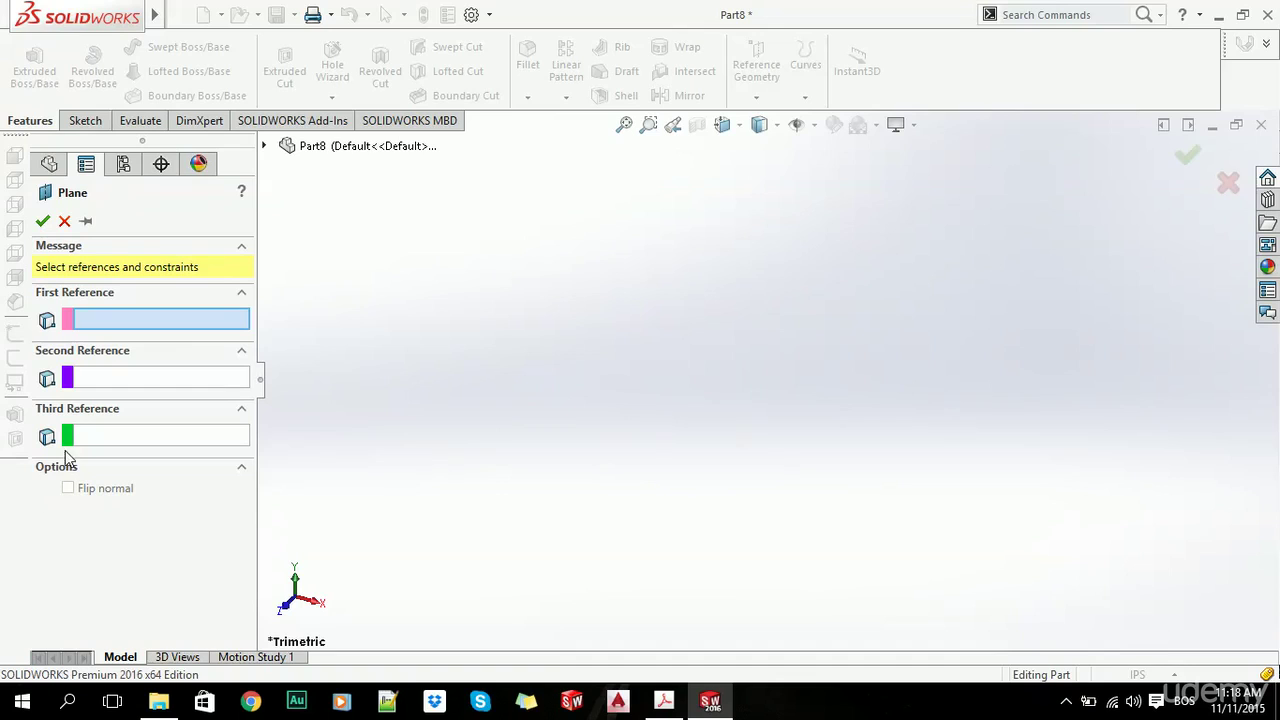
click(264, 146)
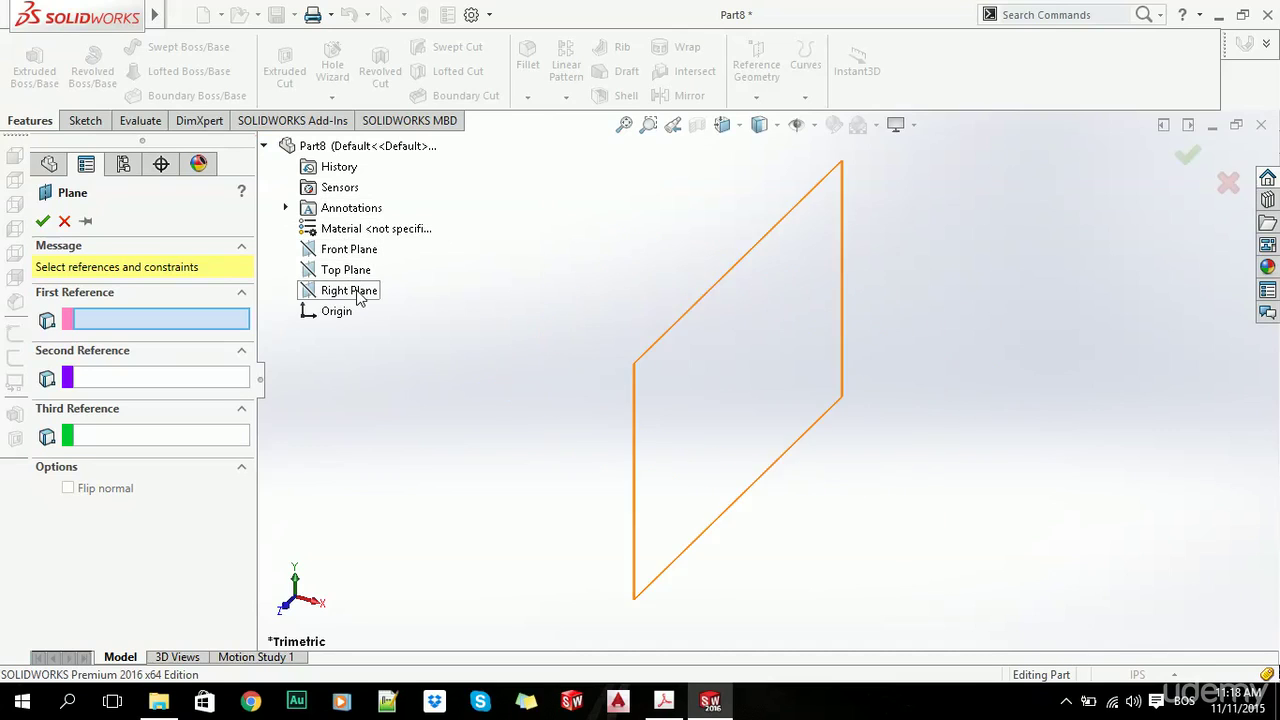
click(333, 252)
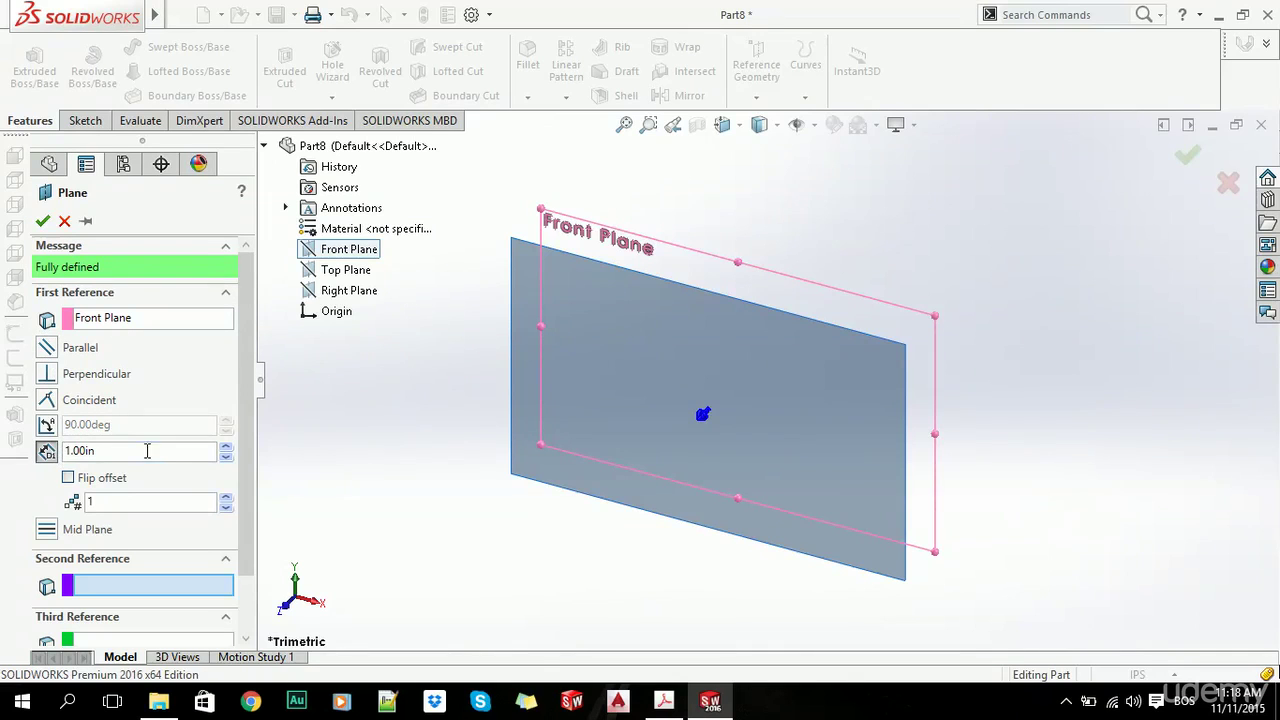
middle_drag(626, 363, 638, 300)
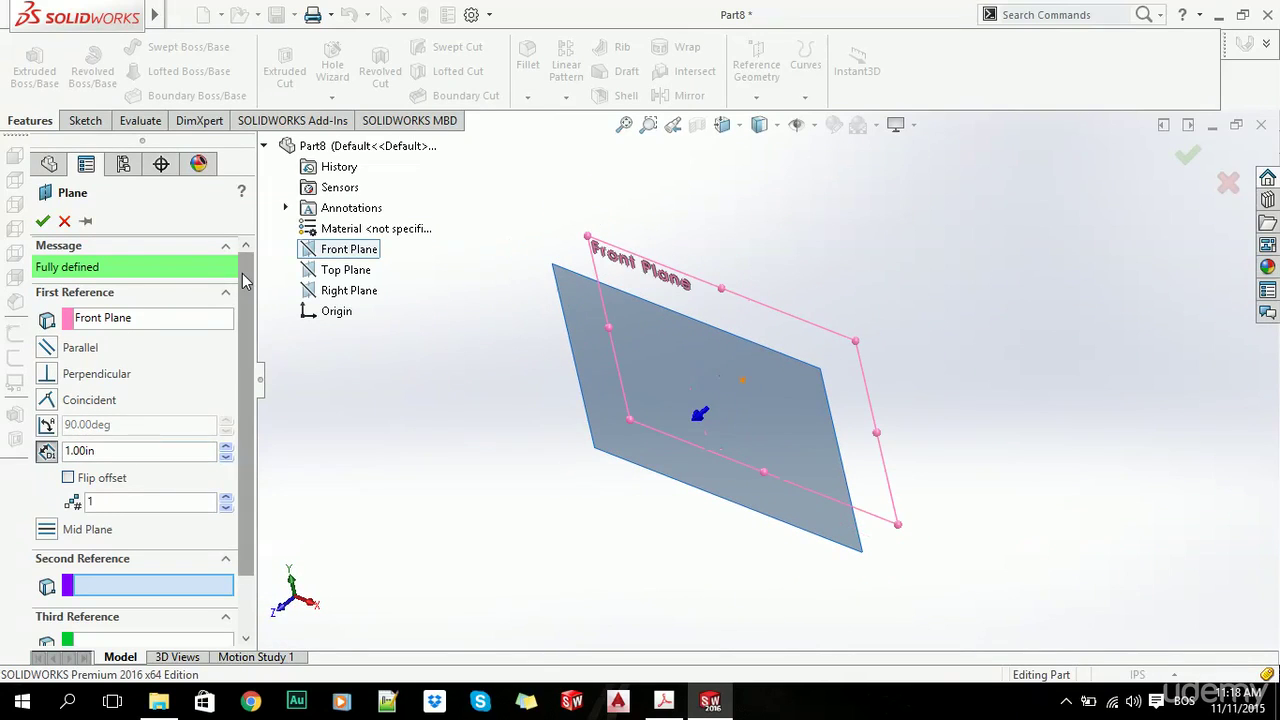
scroll(240, 345, down, 2)
scroll(240, 345, up, 2)
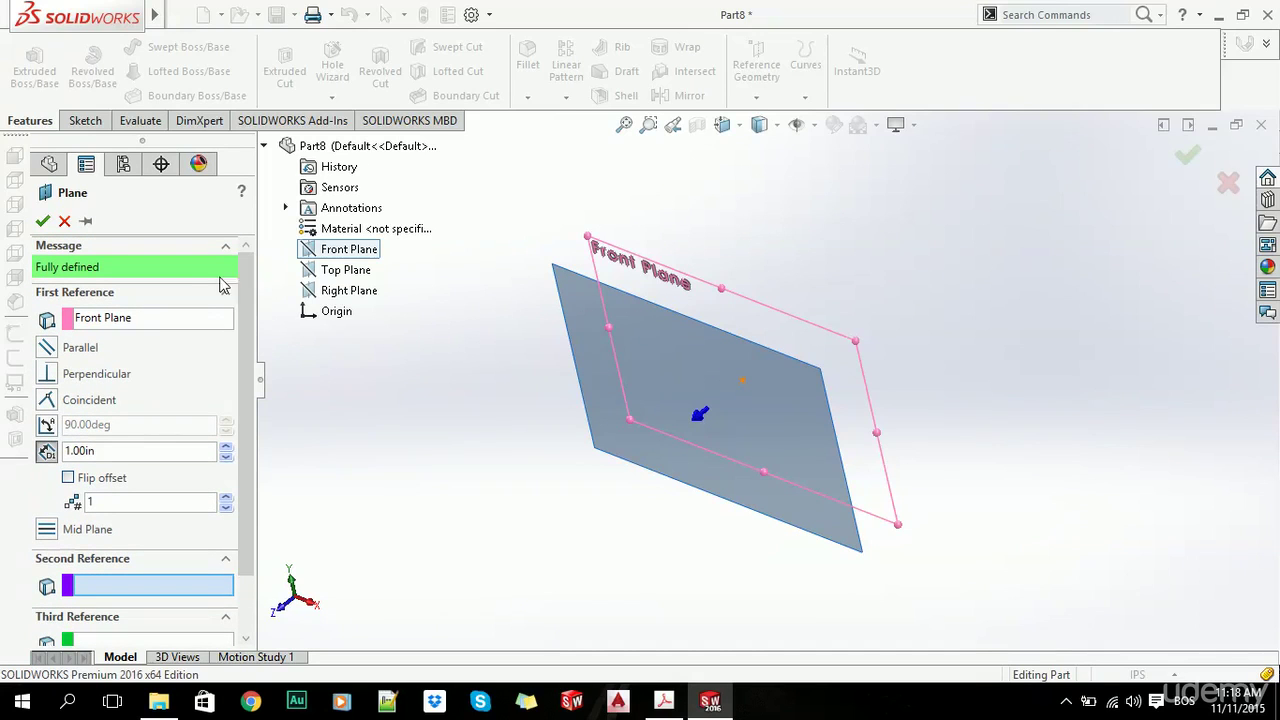
click(46, 342)
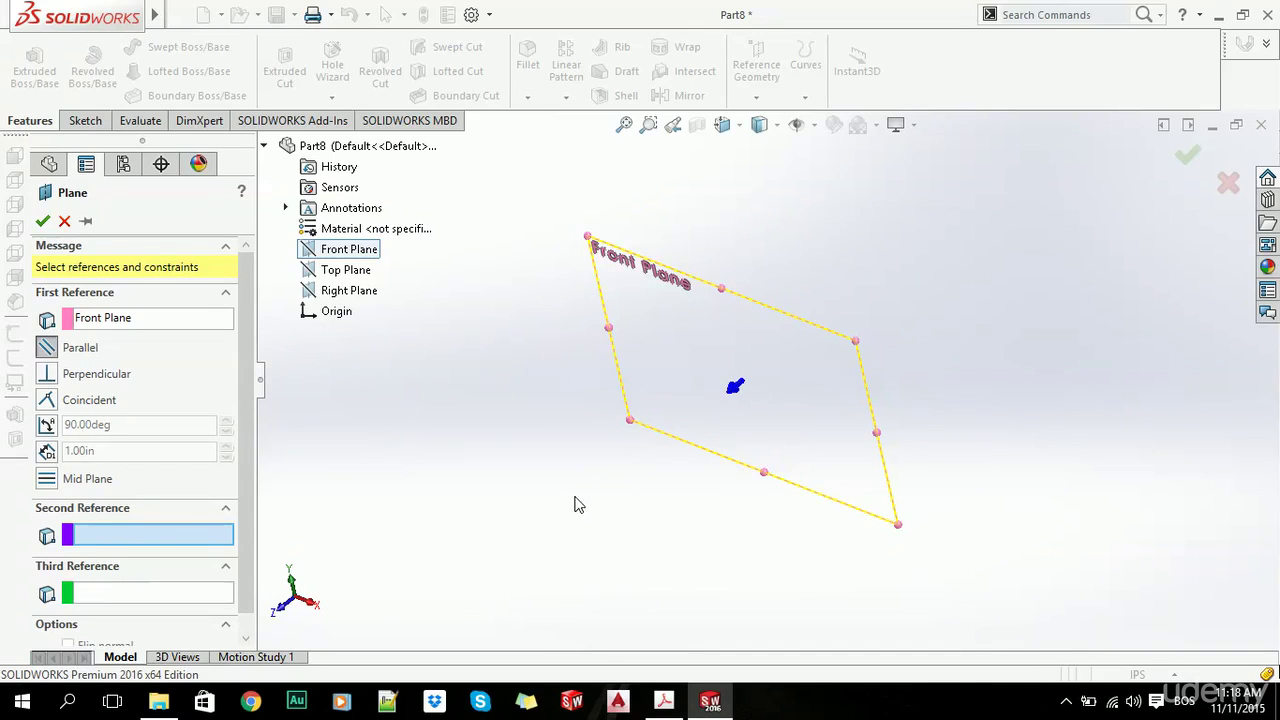
Try the At Angle option, raising the plane's angle to 125°
click(47, 425)
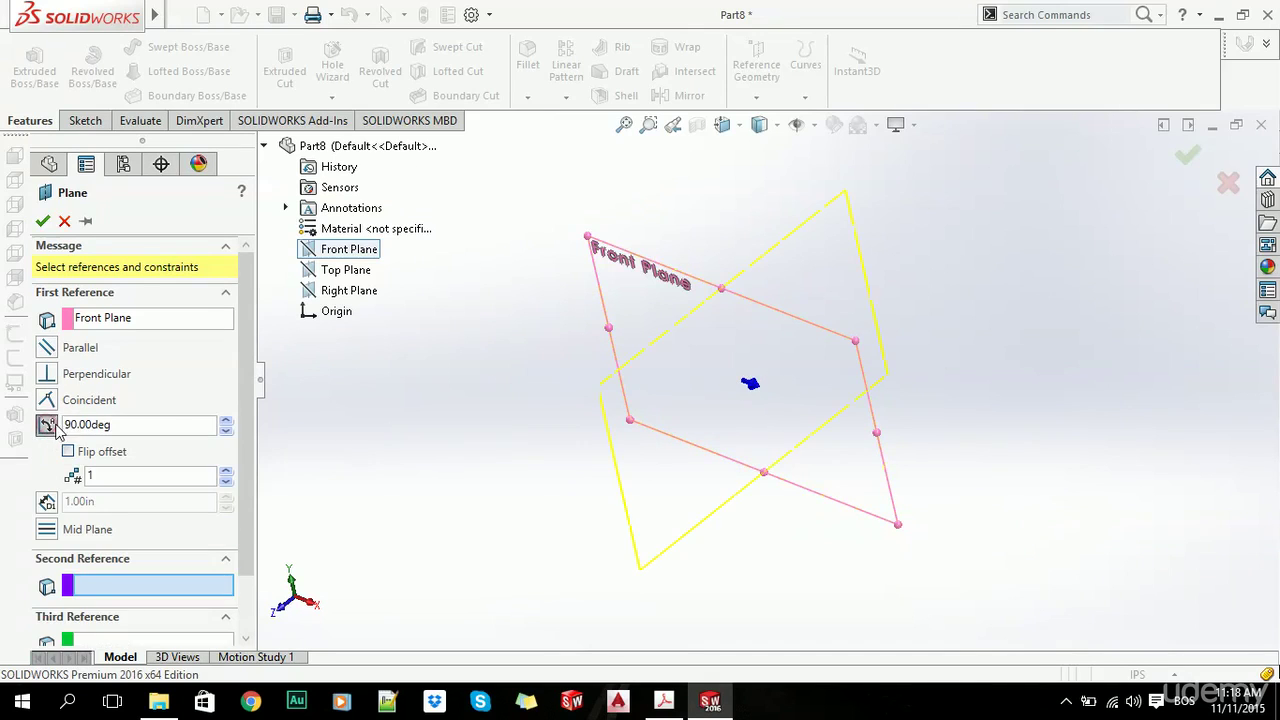
click(225, 421)
click(225, 421)
click(225, 421)
click(225, 421)
click(225, 421)
middle_drag(729, 409, 651, 391)
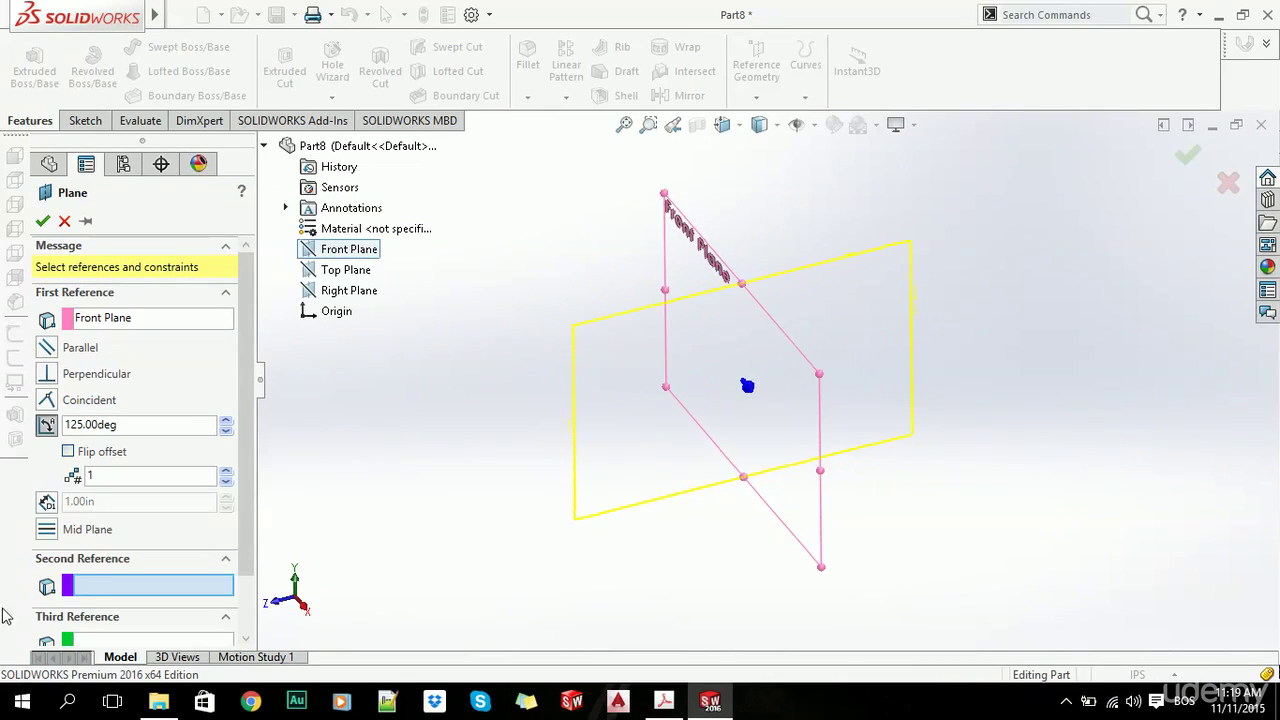
Switch to a 1.00in offset from Front Plane and create Plane1
click(47, 501)
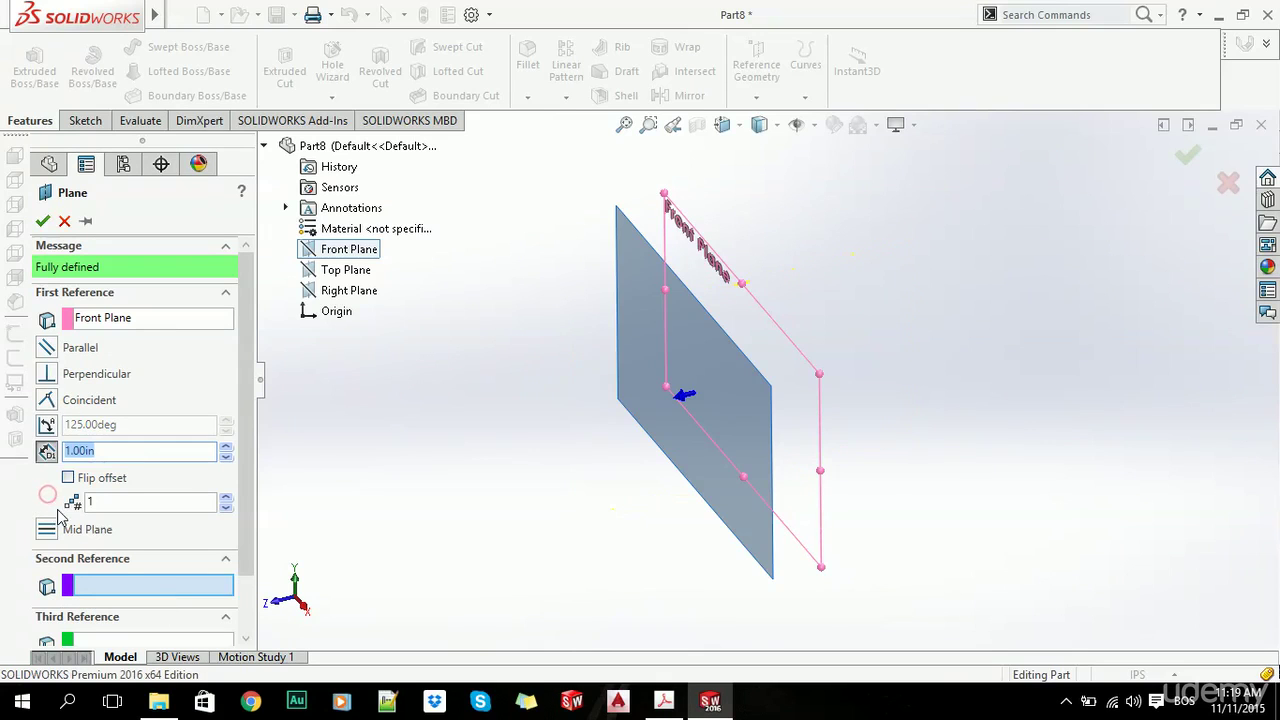
click(42, 220)
middle_drag(733, 395, 779, 369)
Create Axis1 from Plane1 and Top Plane via Two Planes, then cancel an extra axis
click(756, 97)
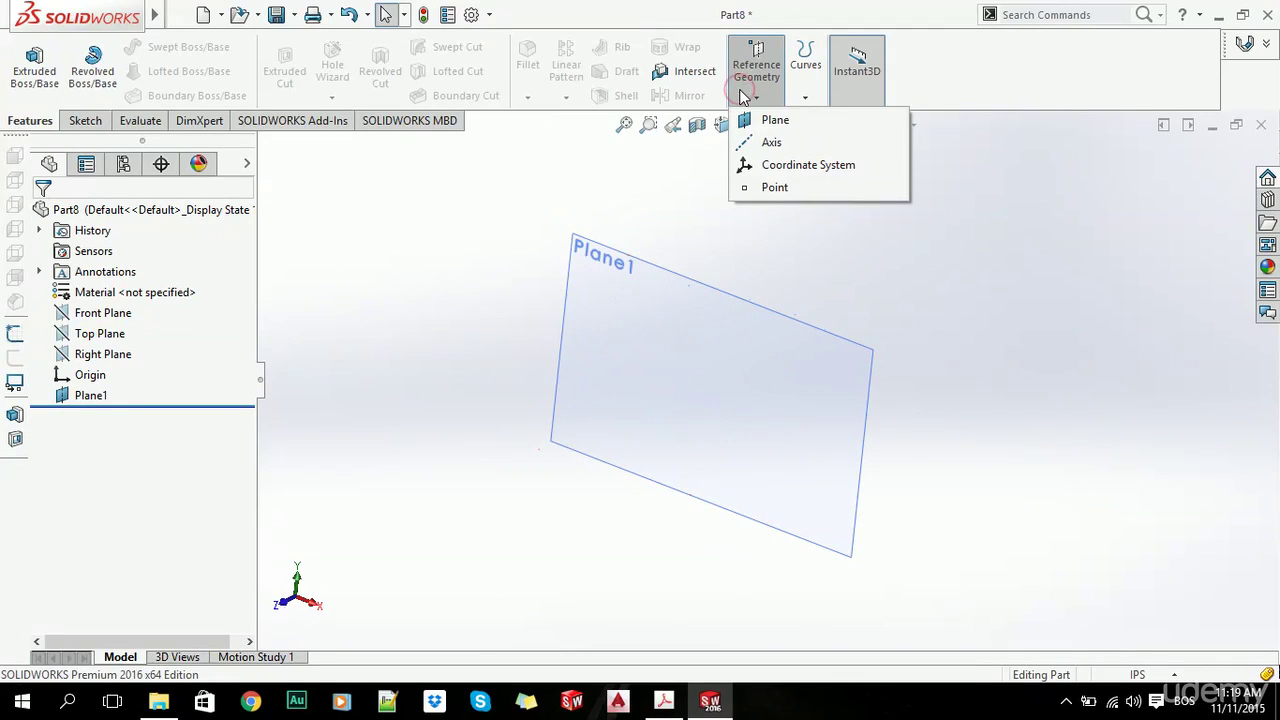
click(778, 143)
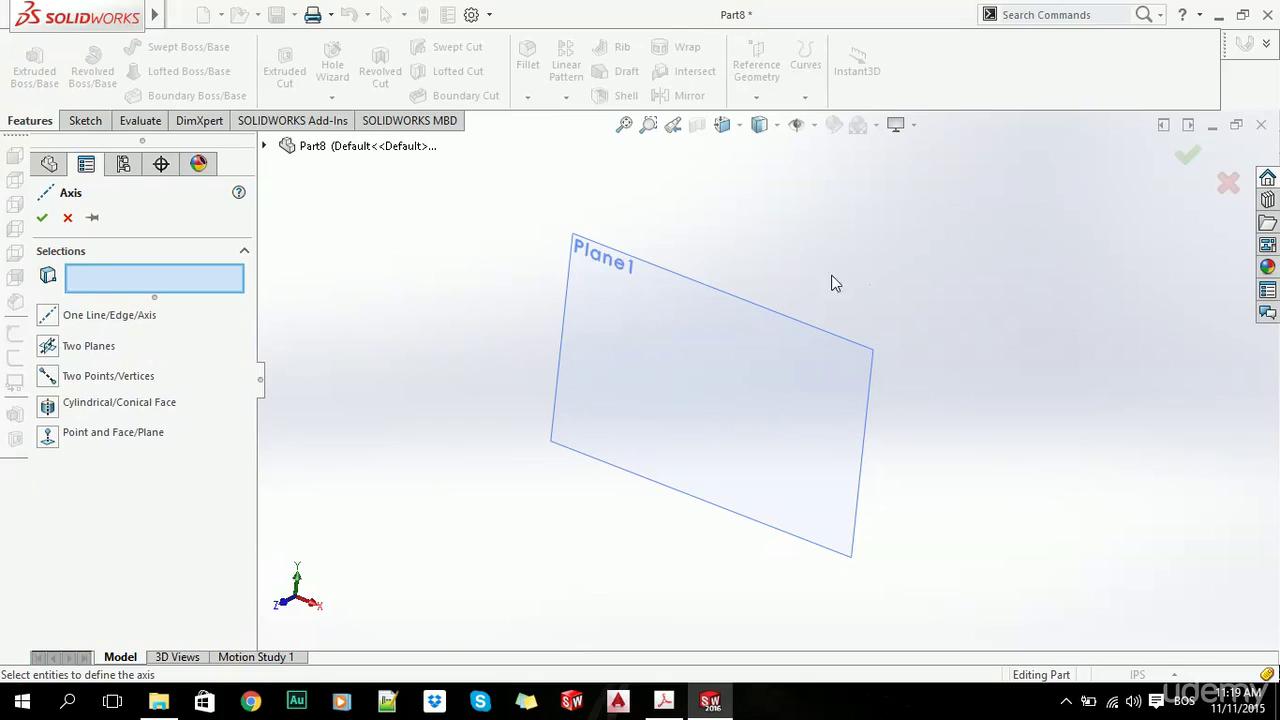
click(48, 346)
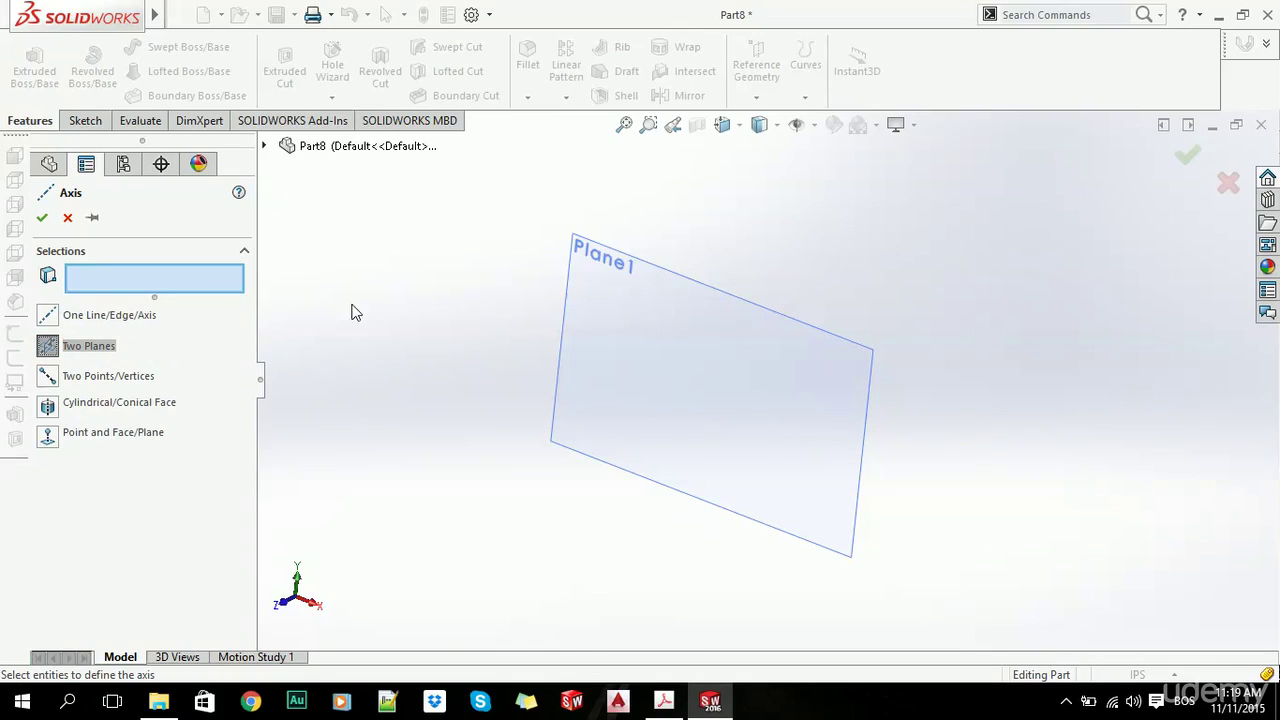
click(264, 146)
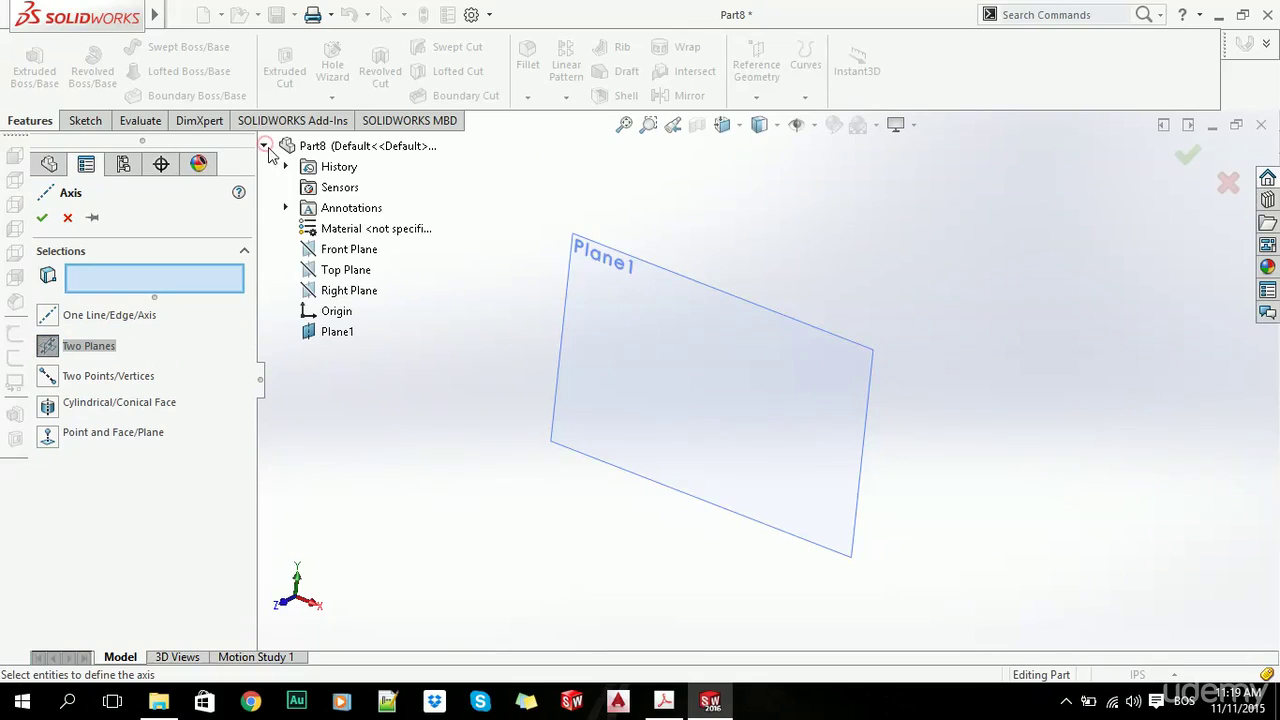
click(609, 300)
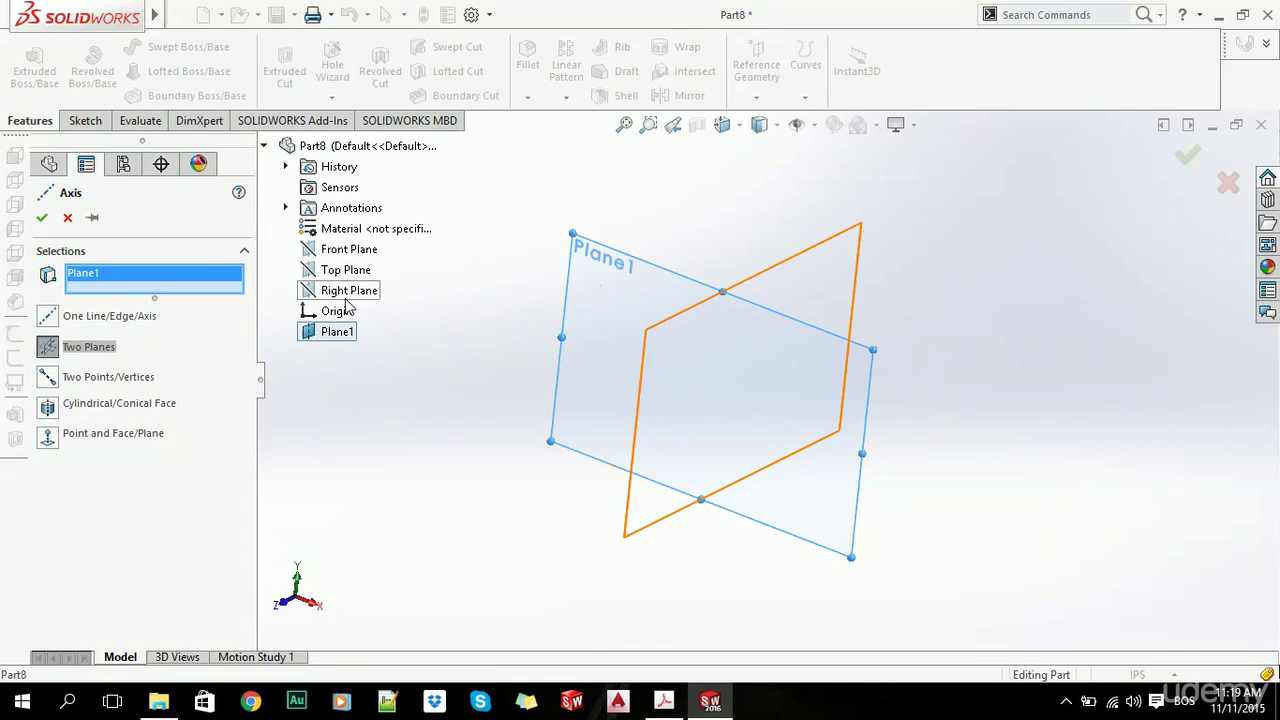
click(338, 272)
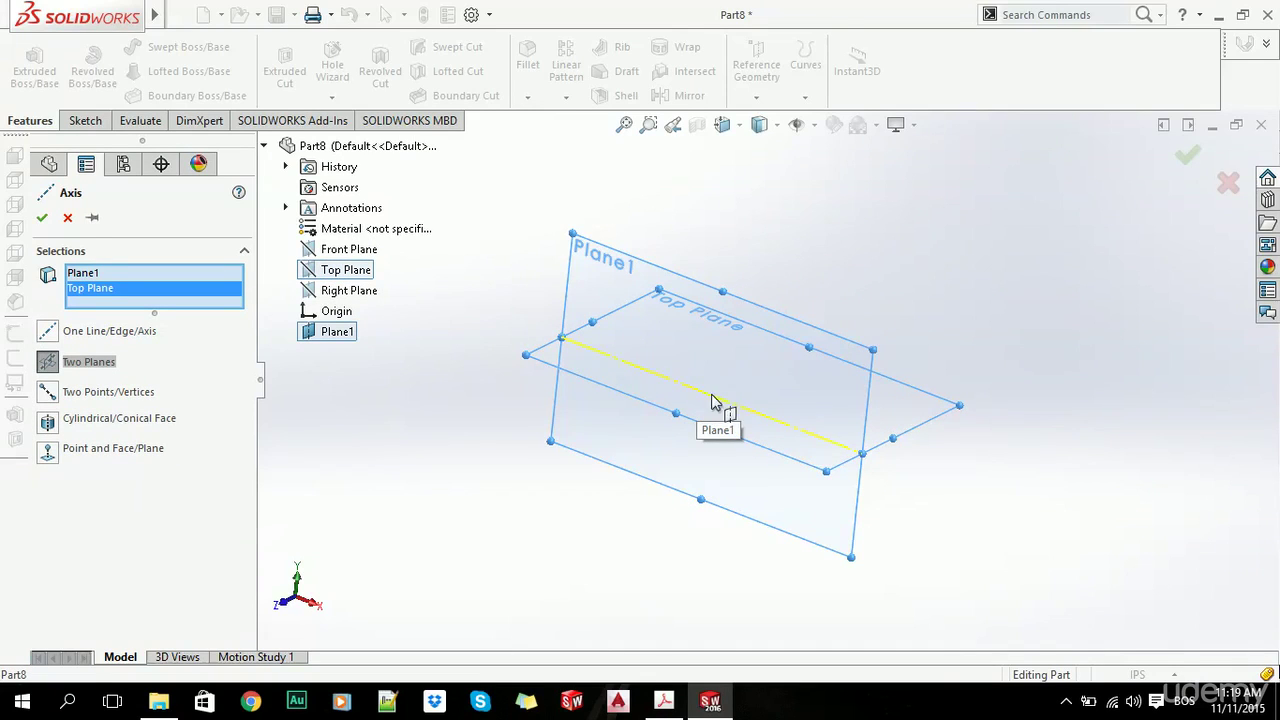
click(42, 218)
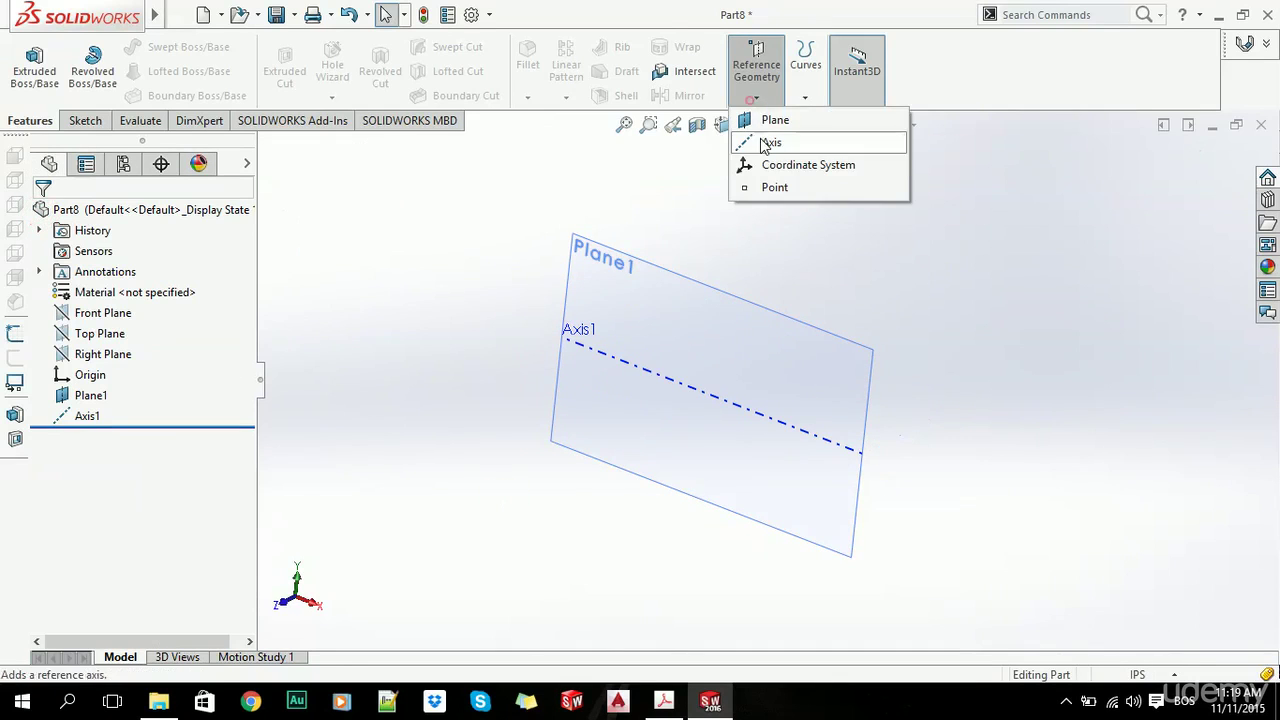
click(768, 145)
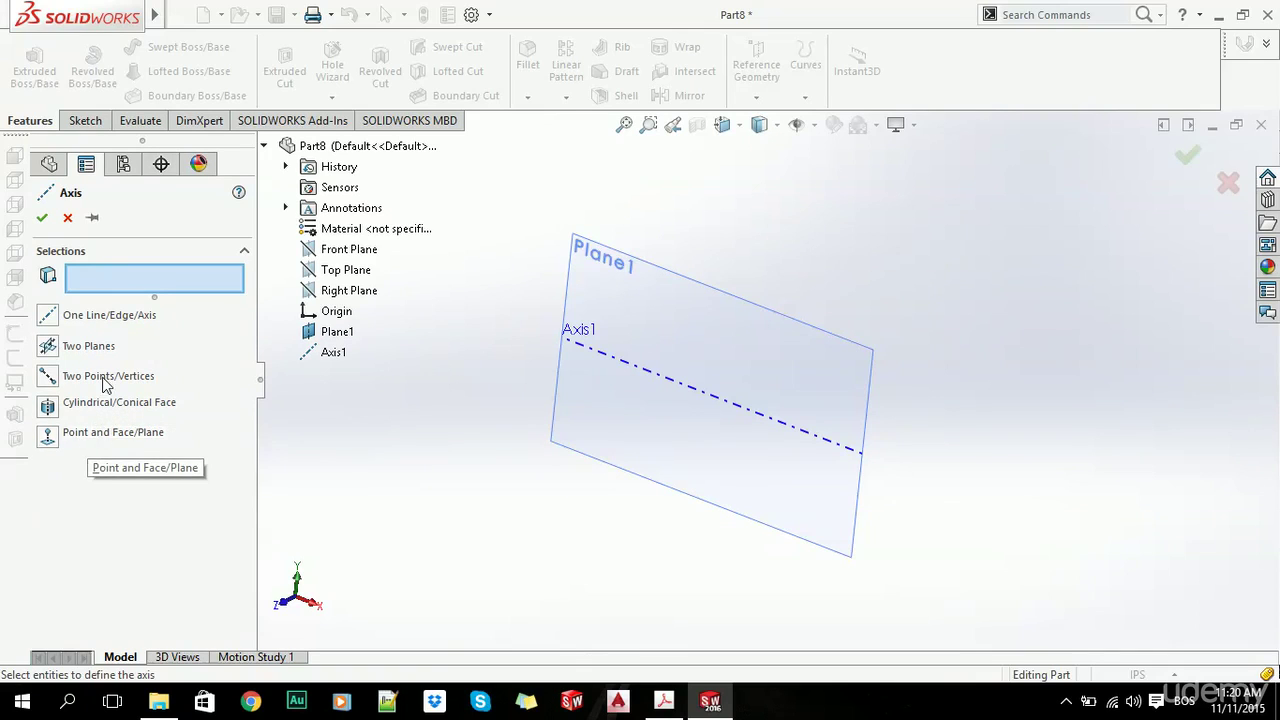
click(67, 217)
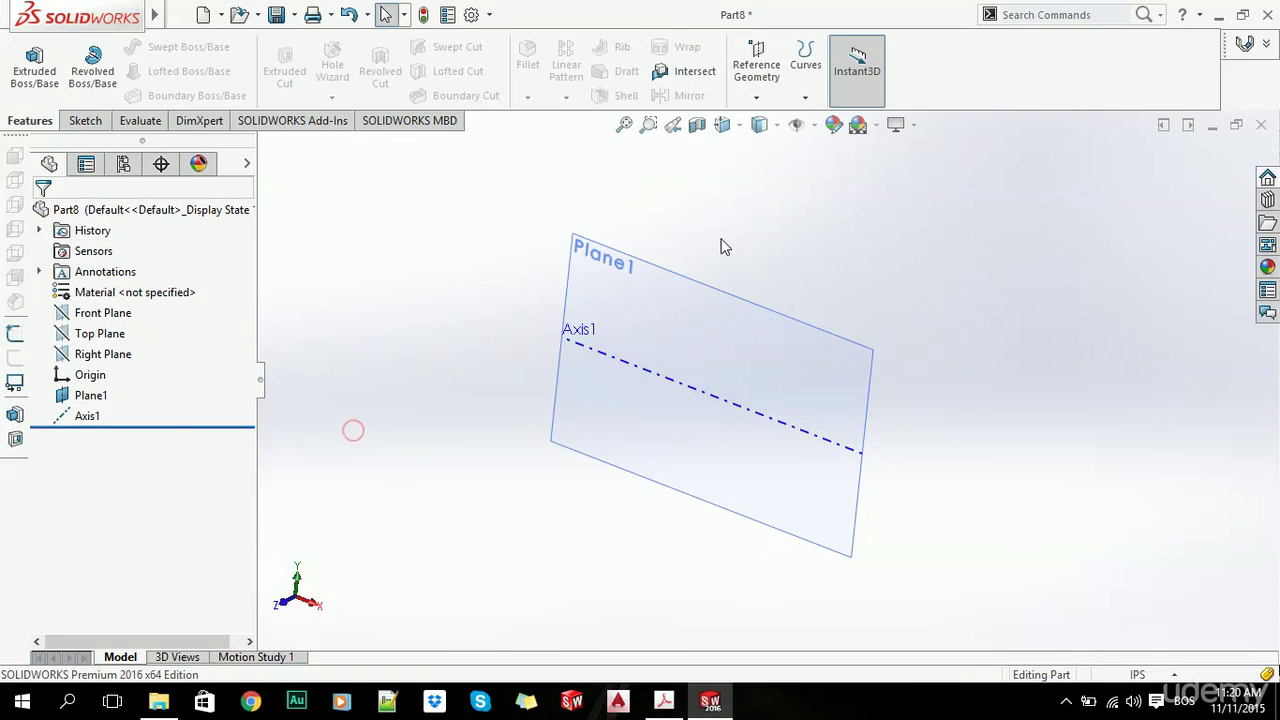
Start a sketch on the Front Plane, abandoning an accidental rectangle
middle_drag(732, 237, 757, 266)
click(754, 98)
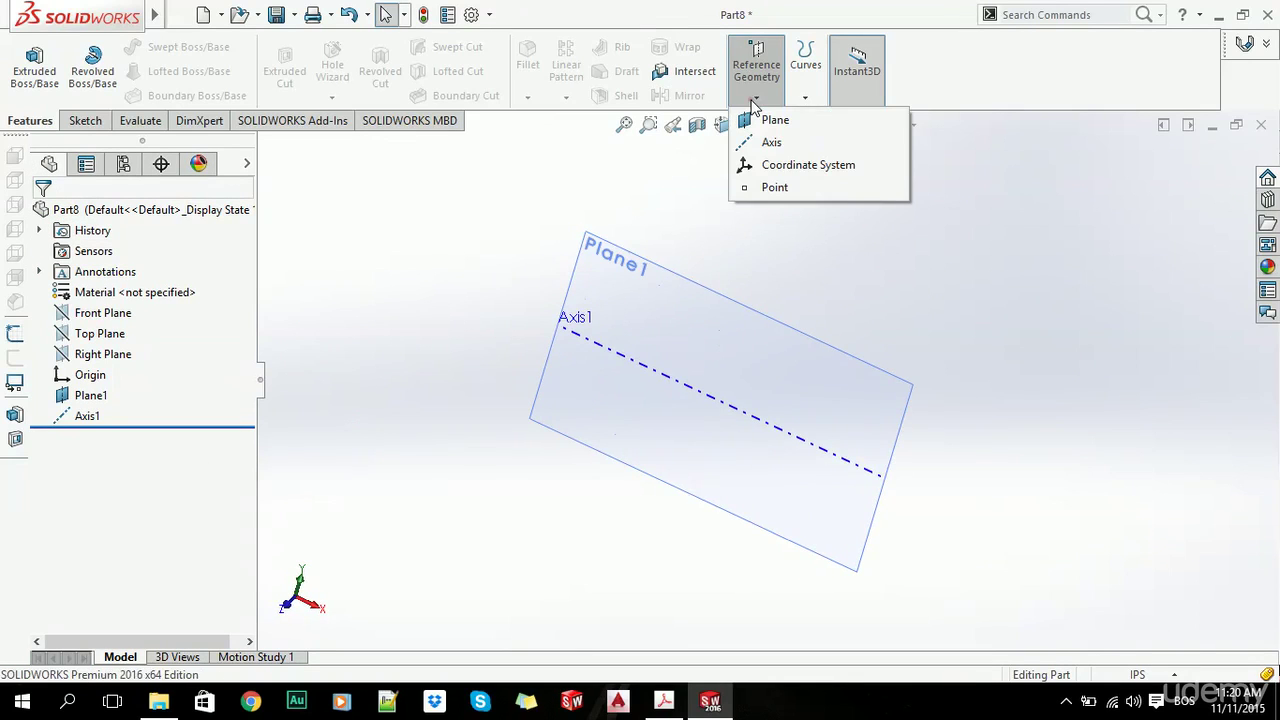
click(479, 224)
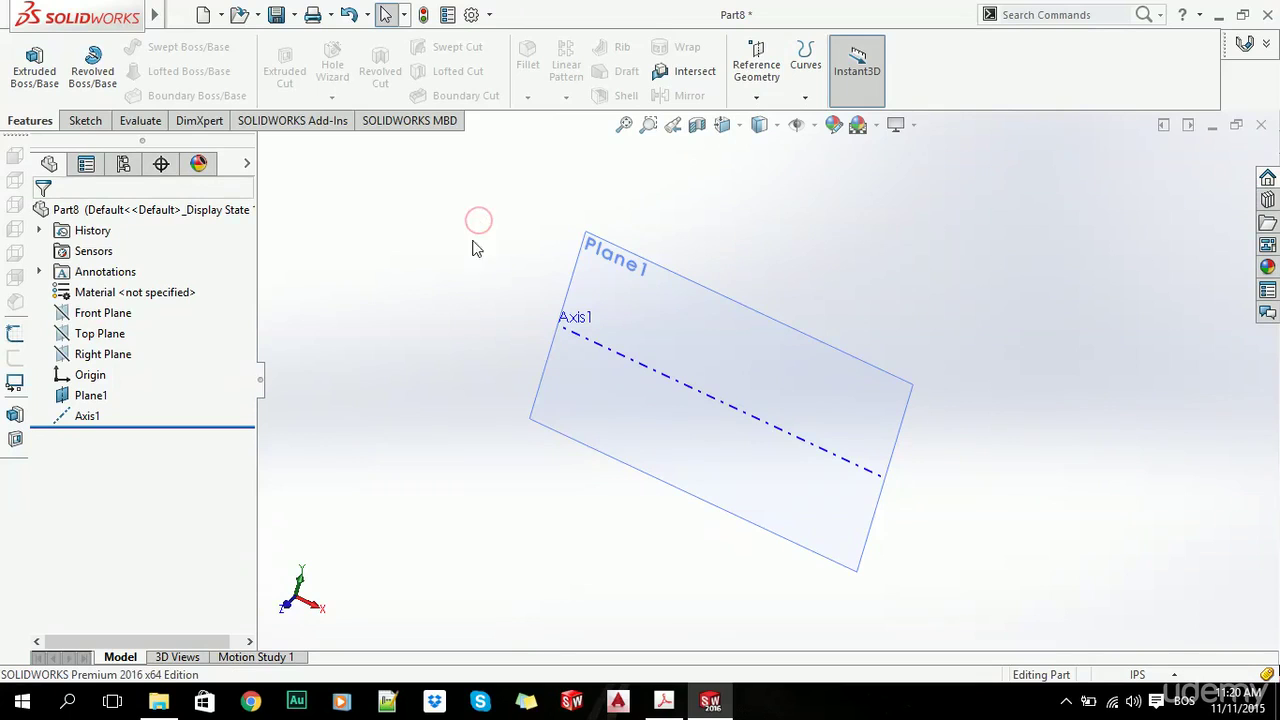
click(100, 312)
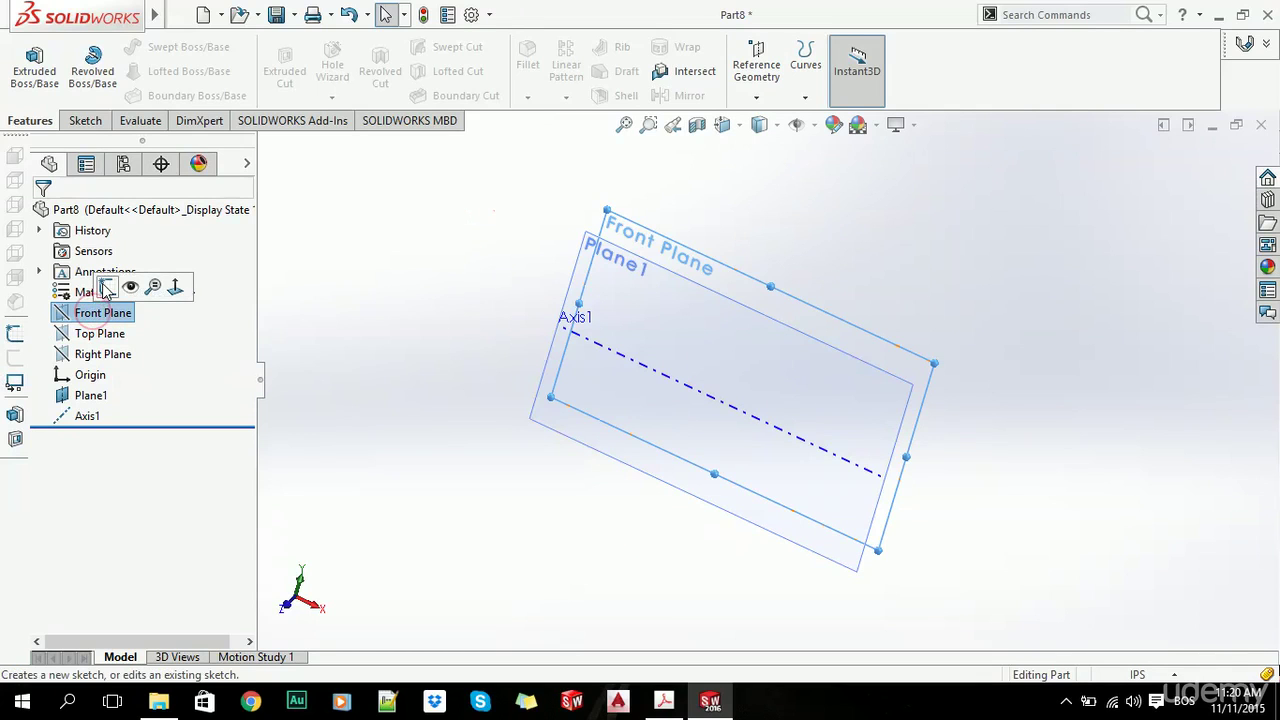
click(106, 288)
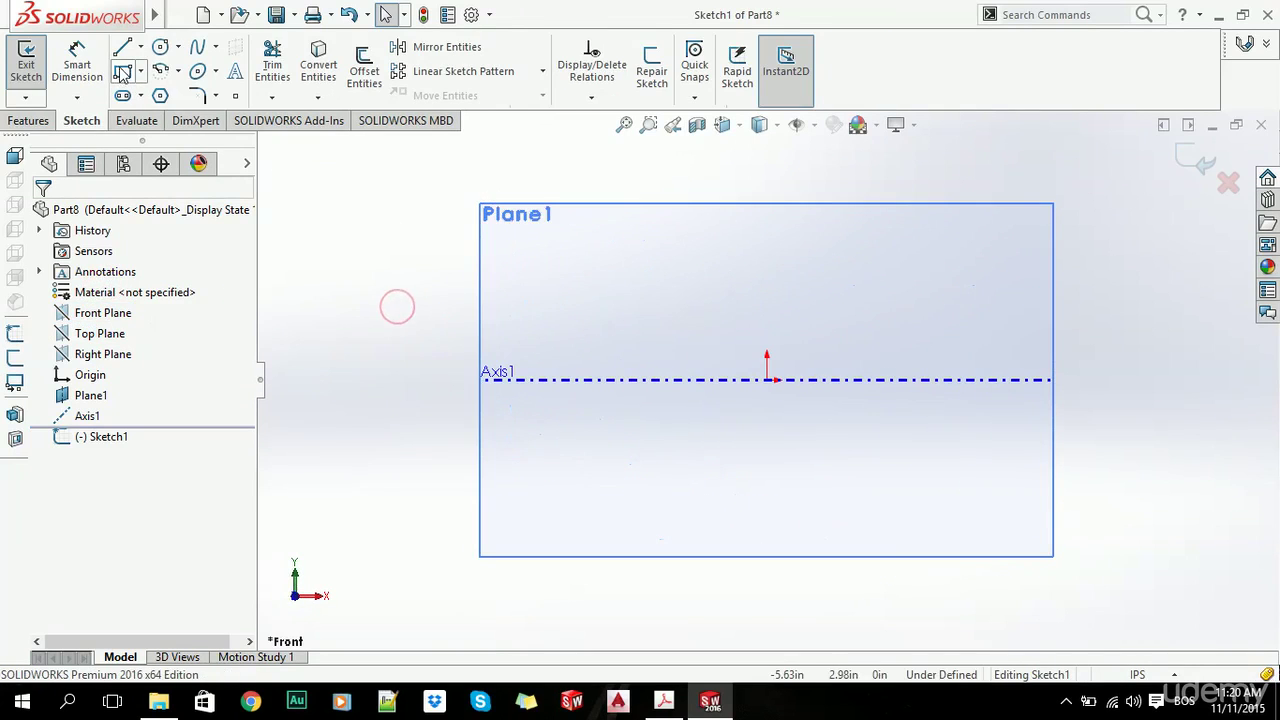
click(122, 70)
click(756, 280)
key(Escape)
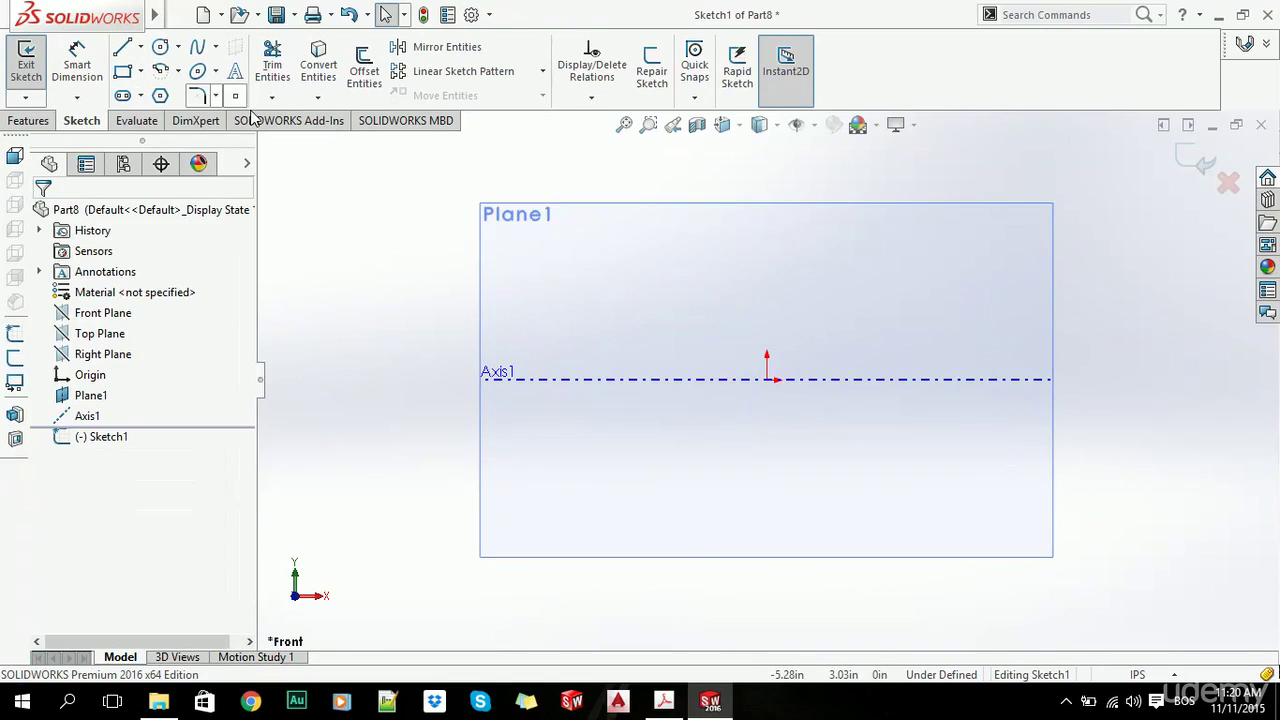
Draw four connected lines forming a closed outline above Axis1
click(122, 47)
click(776, 223)
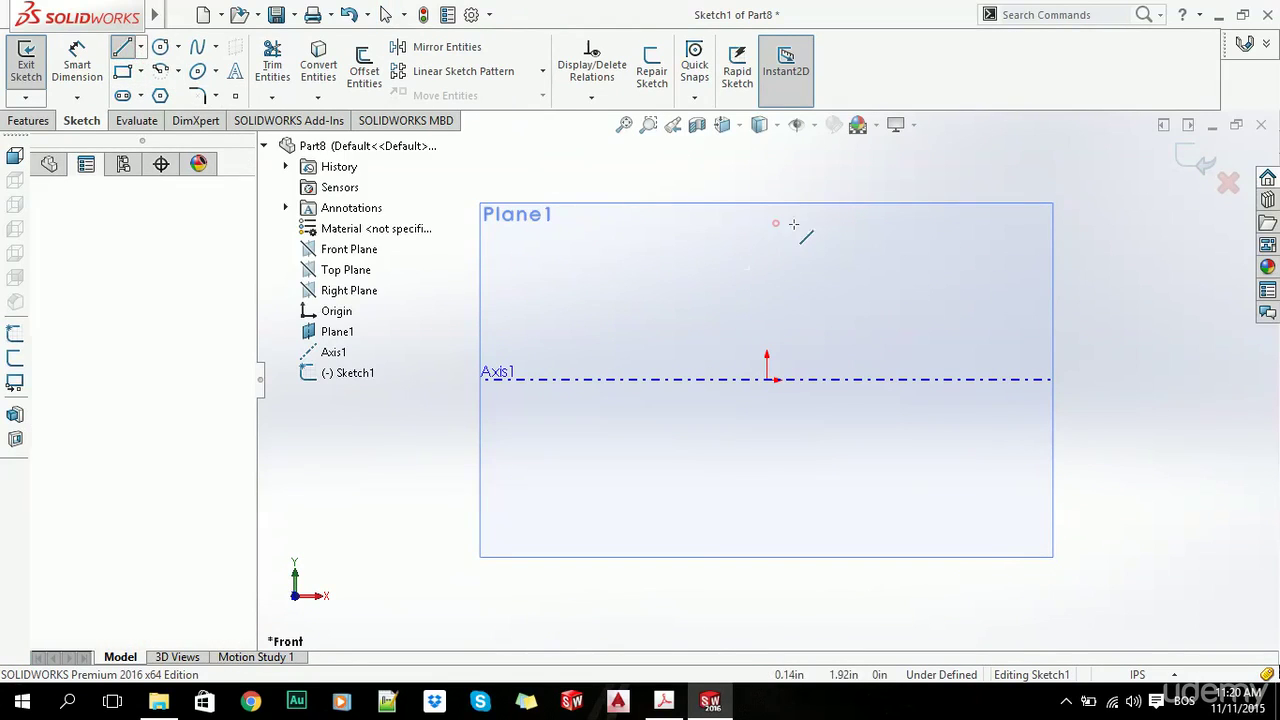
click(993, 340)
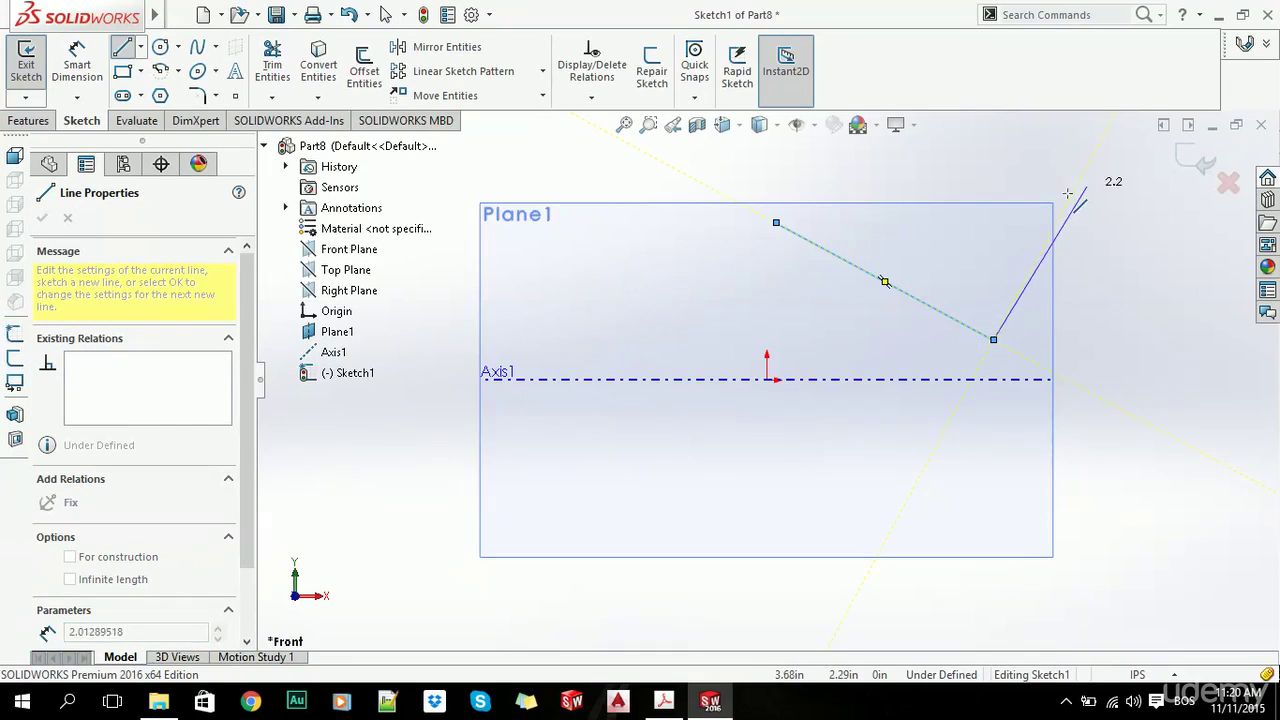
click(1020, 160)
key(Escape)
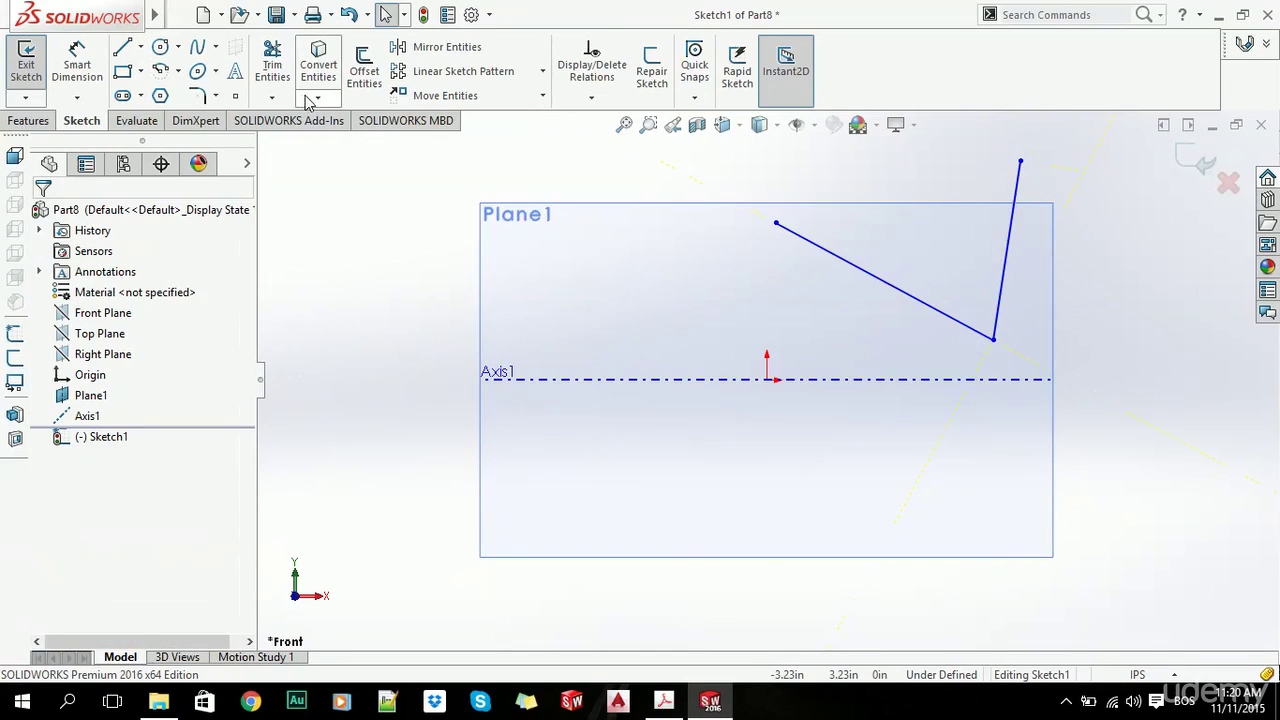
click(542, 95)
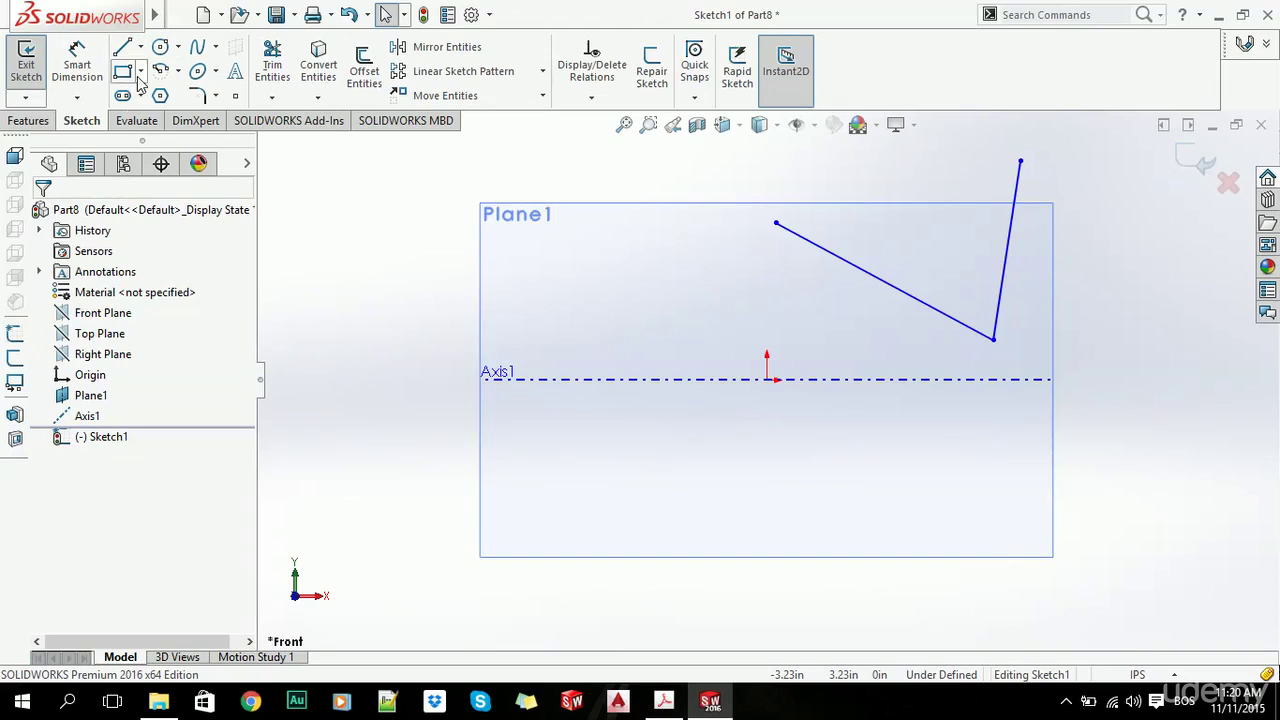
click(122, 47)
click(1020, 160)
key(z)
key(z)
click(875, 166)
click(772, 271)
Dimension the lower-left line at 30° to Axis1
key(Escape)
click(77, 65)
click(866, 320)
click(890, 379)
click(820, 346)
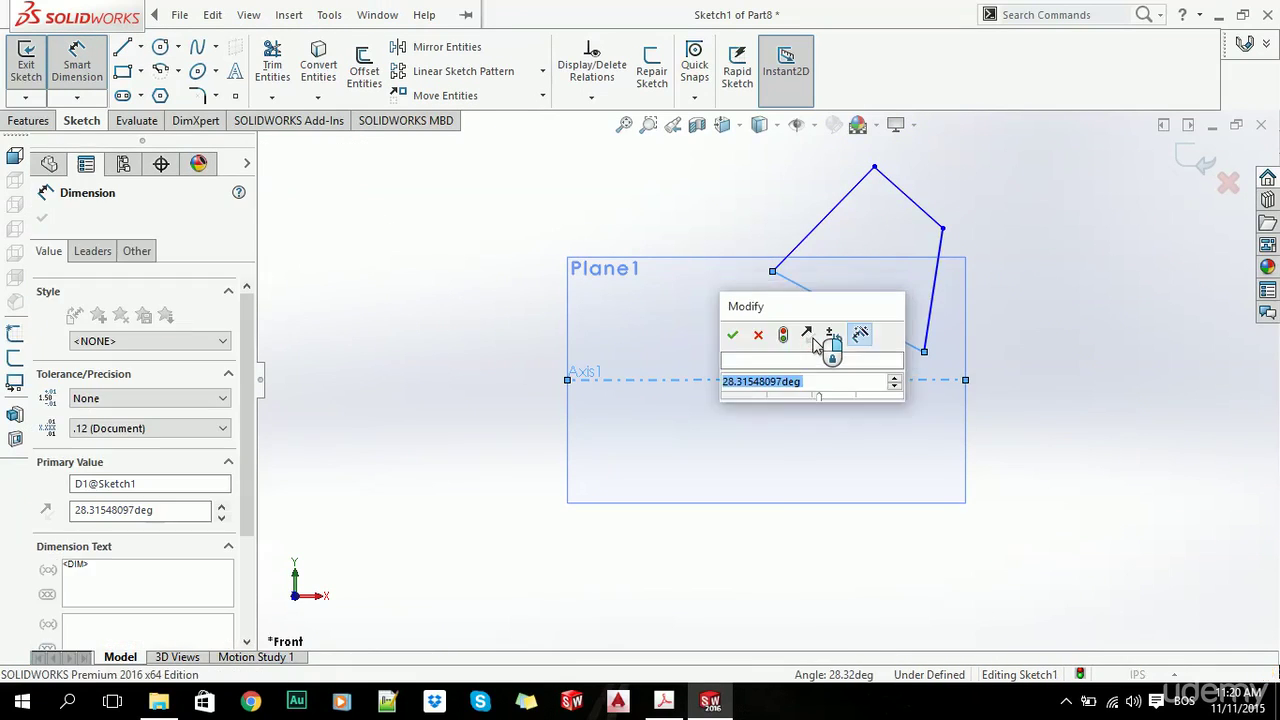
text(30)
key(Return)
click(1032, 285)
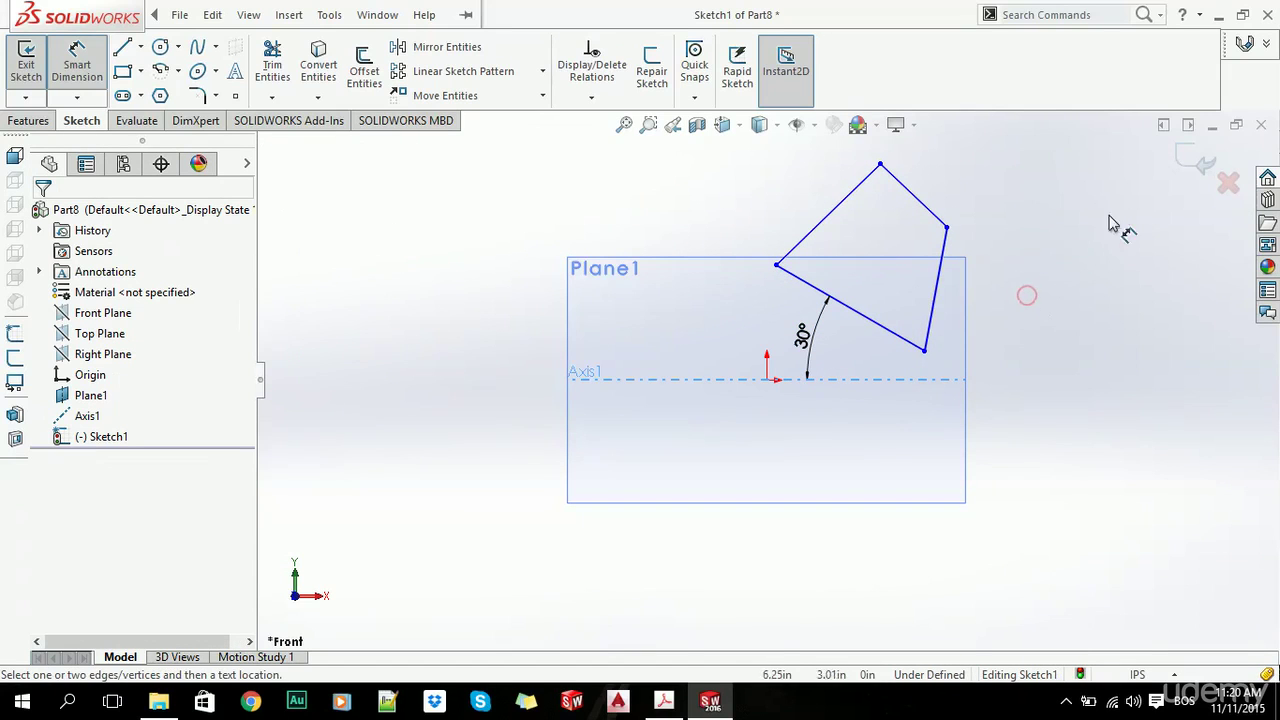
Add a 75° corner angle between the lower-left and right lines, then exit Sketch1
click(889, 334)
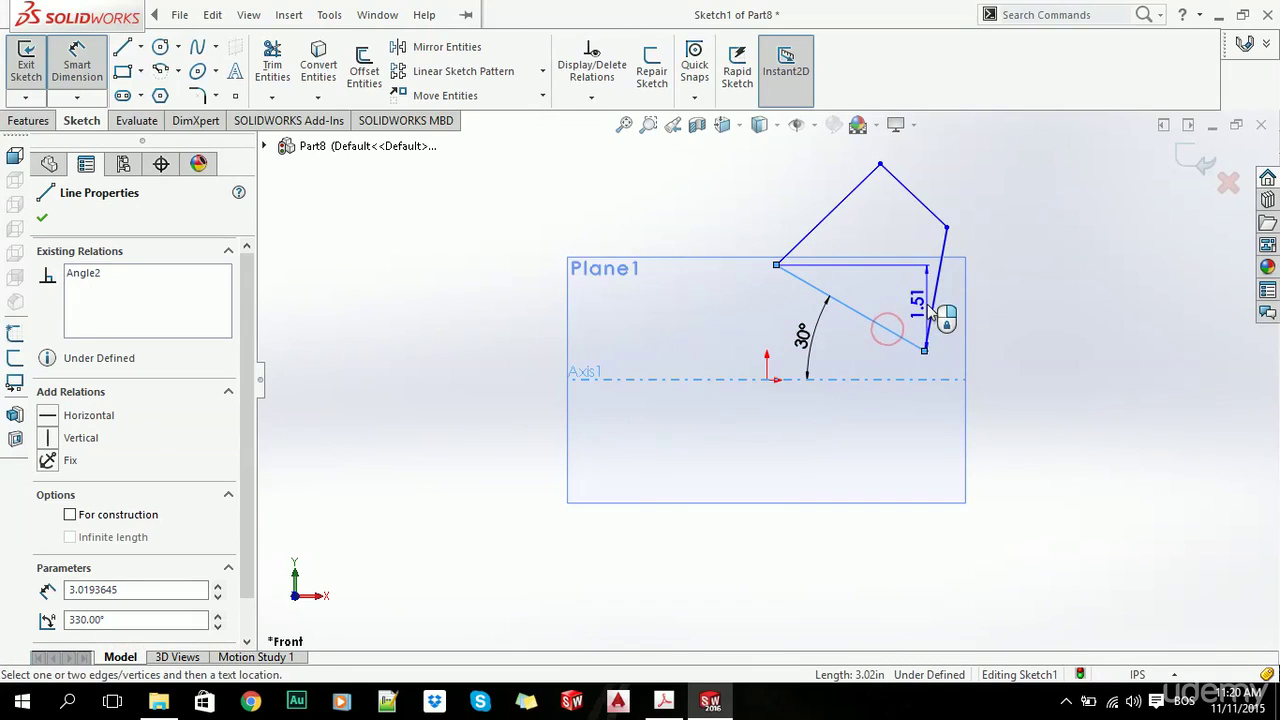
click(931, 300)
click(897, 291)
text(75)
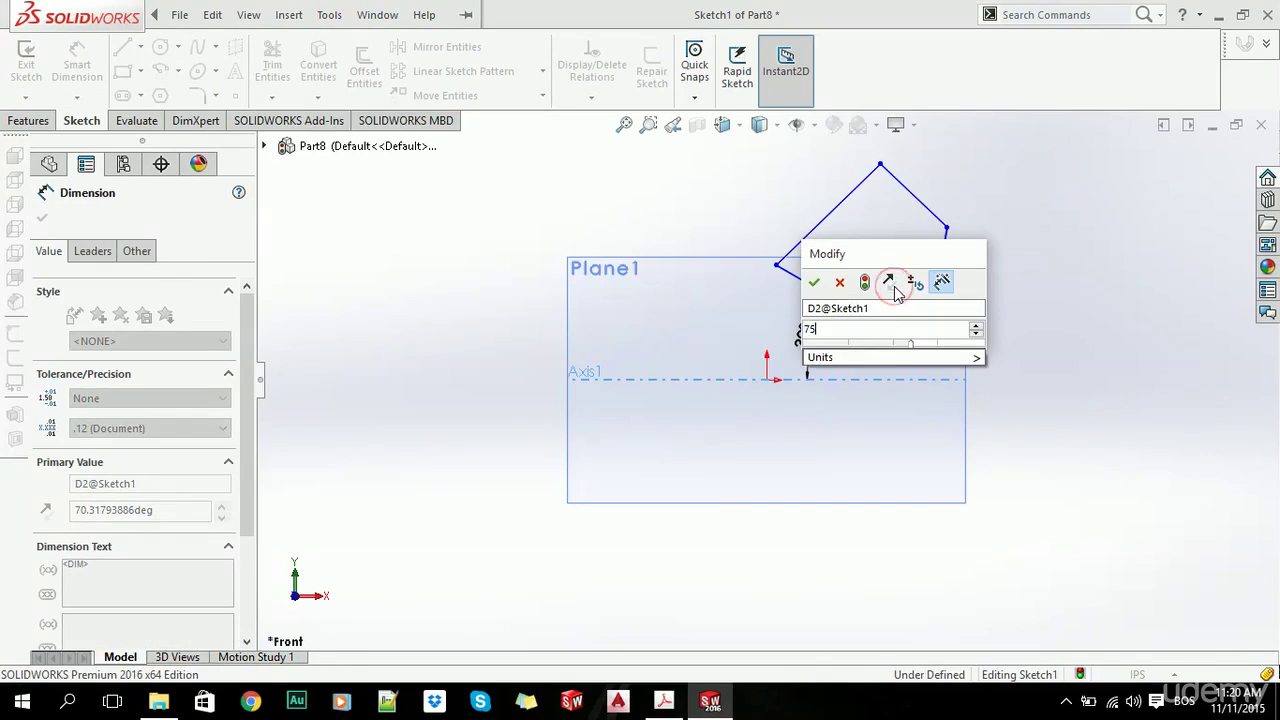
key(Return)
click(1032, 387)
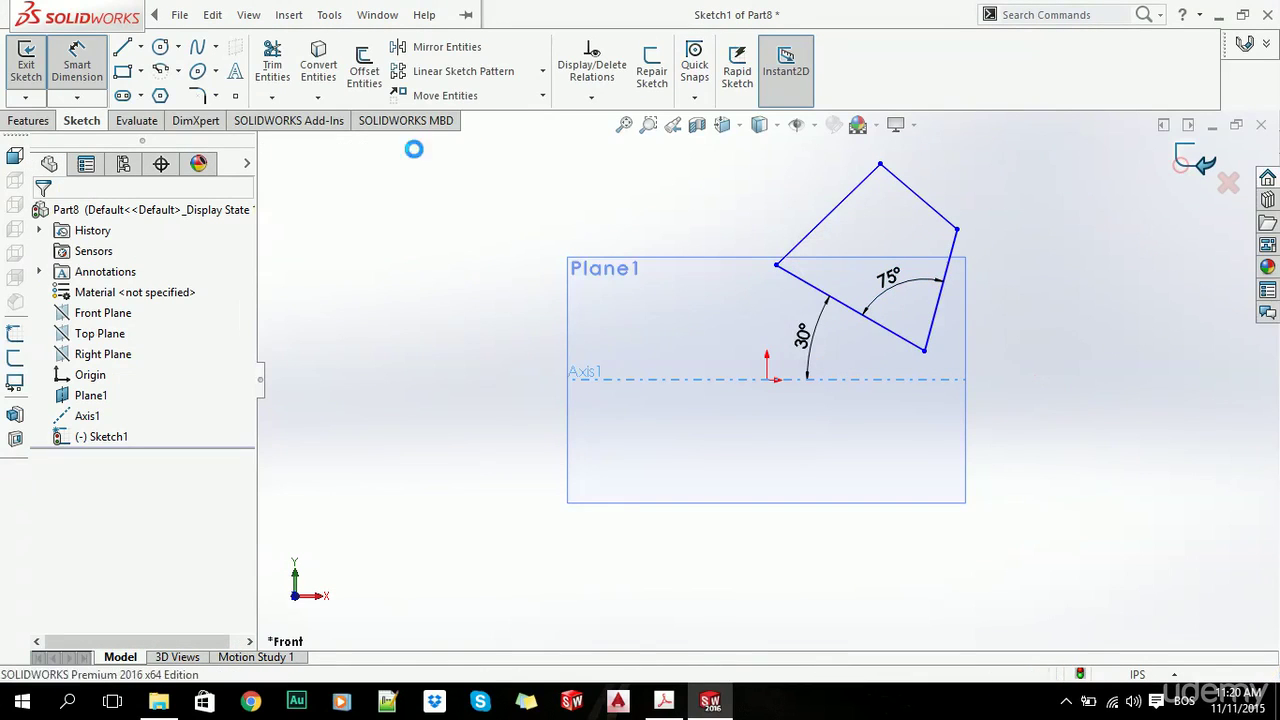
click(1193, 160)
Place Coordinate System1 at Sketch1's corner point with X along Line1 and Y along Line2
middle_drag(404, 313, 660, 360)
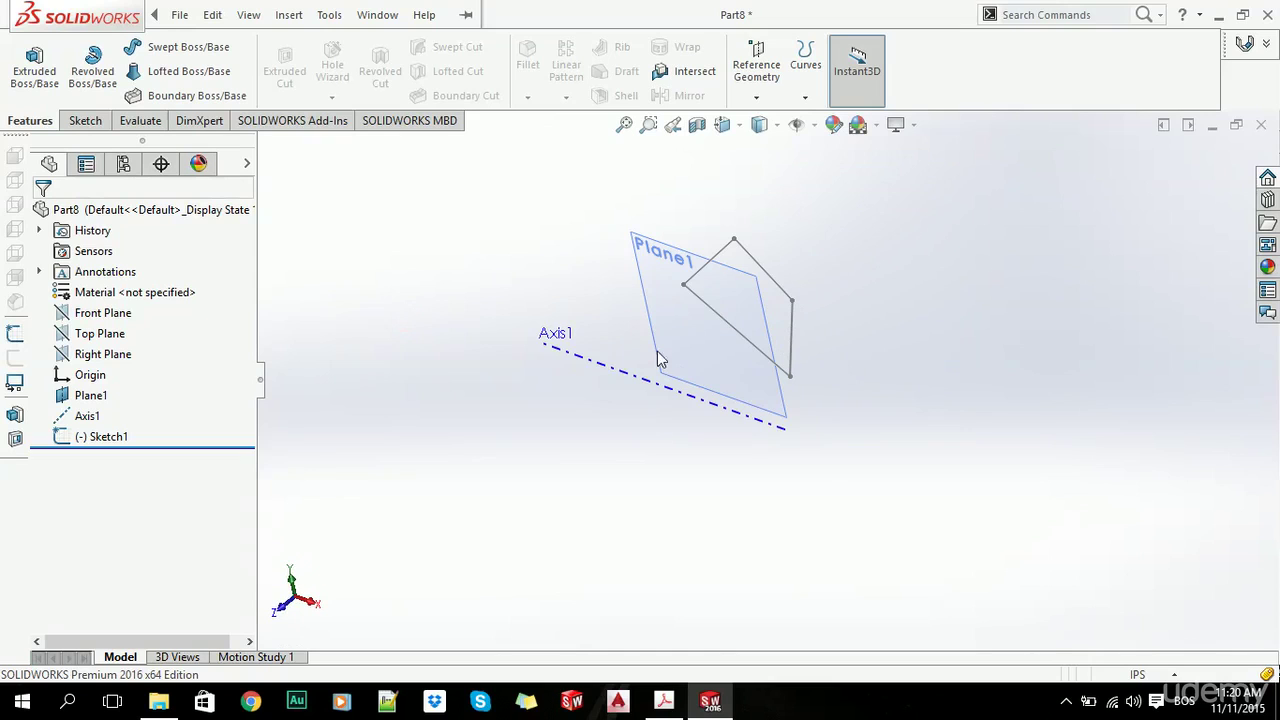
click(752, 90)
click(773, 160)
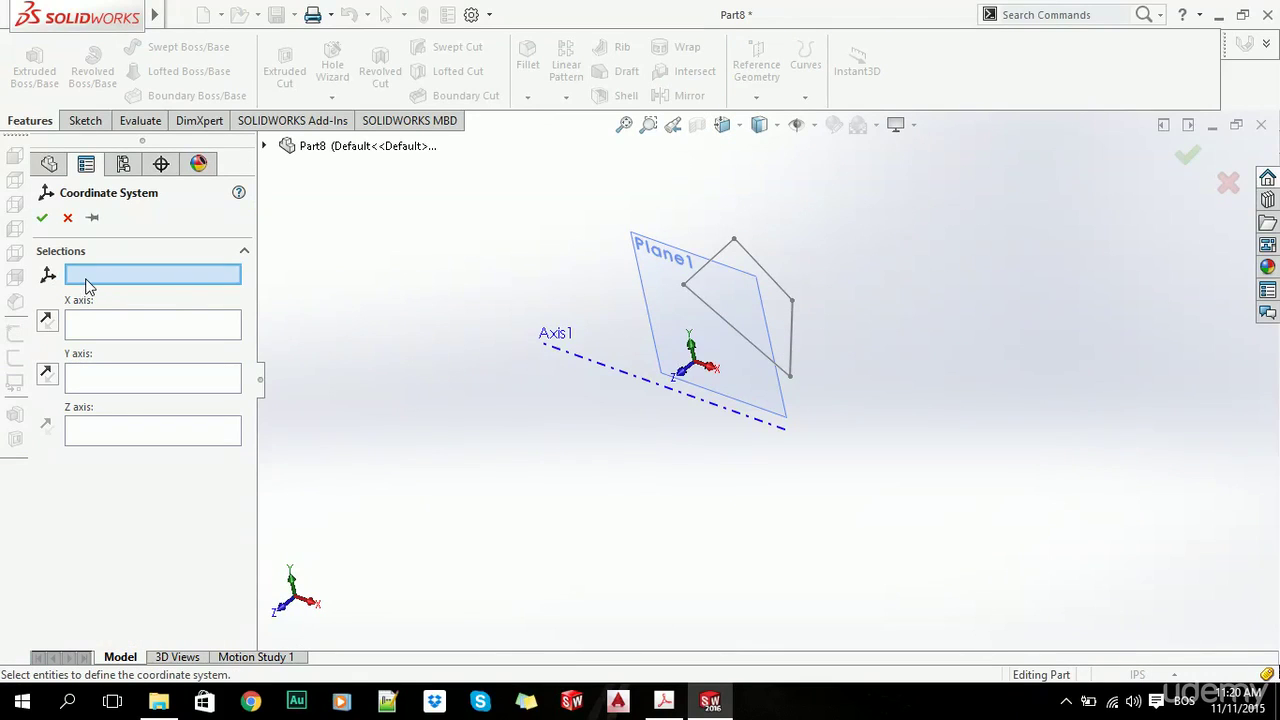
scroll(760, 389, down, 3)
click(808, 375)
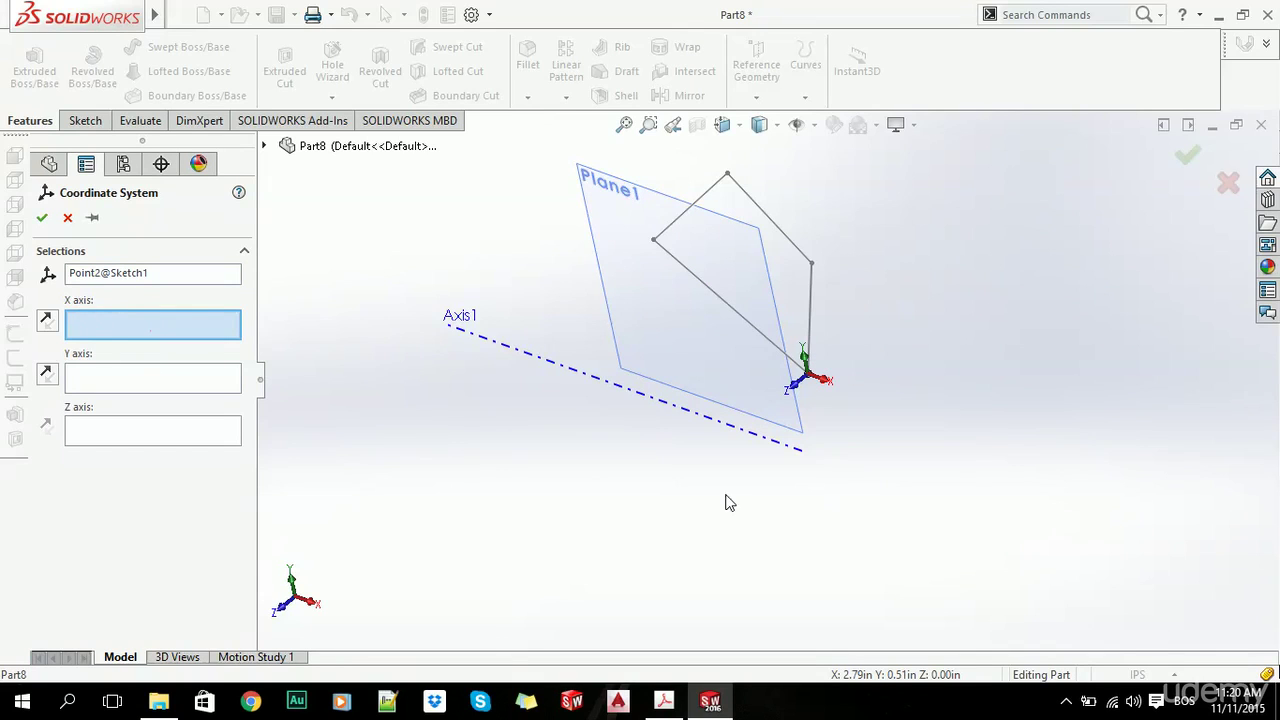
middle_drag(742, 491, 743, 400)
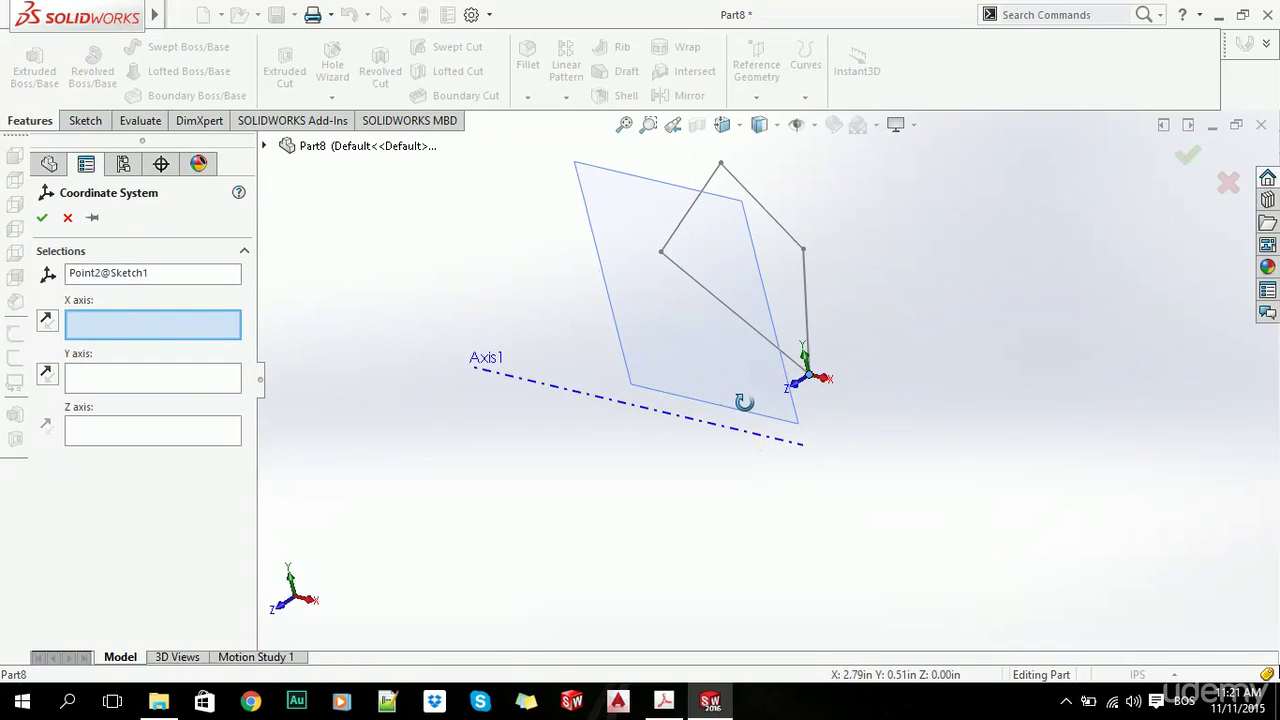
click(746, 325)
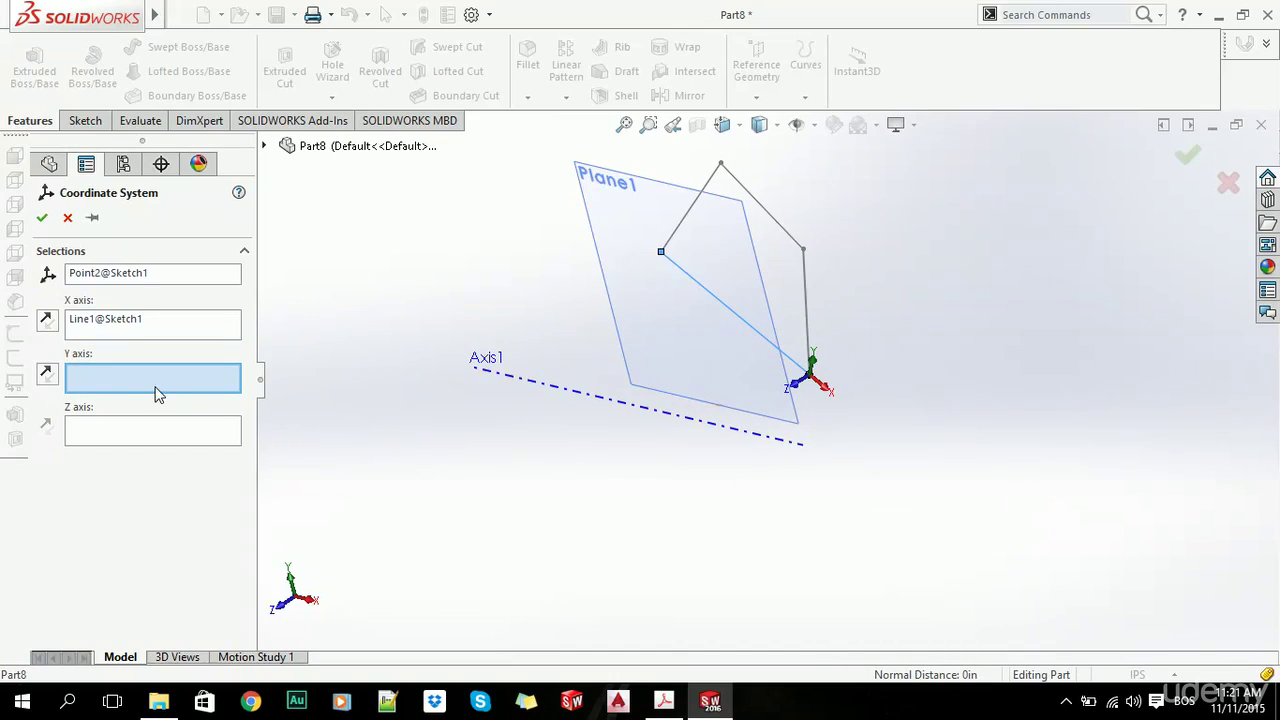
click(807, 297)
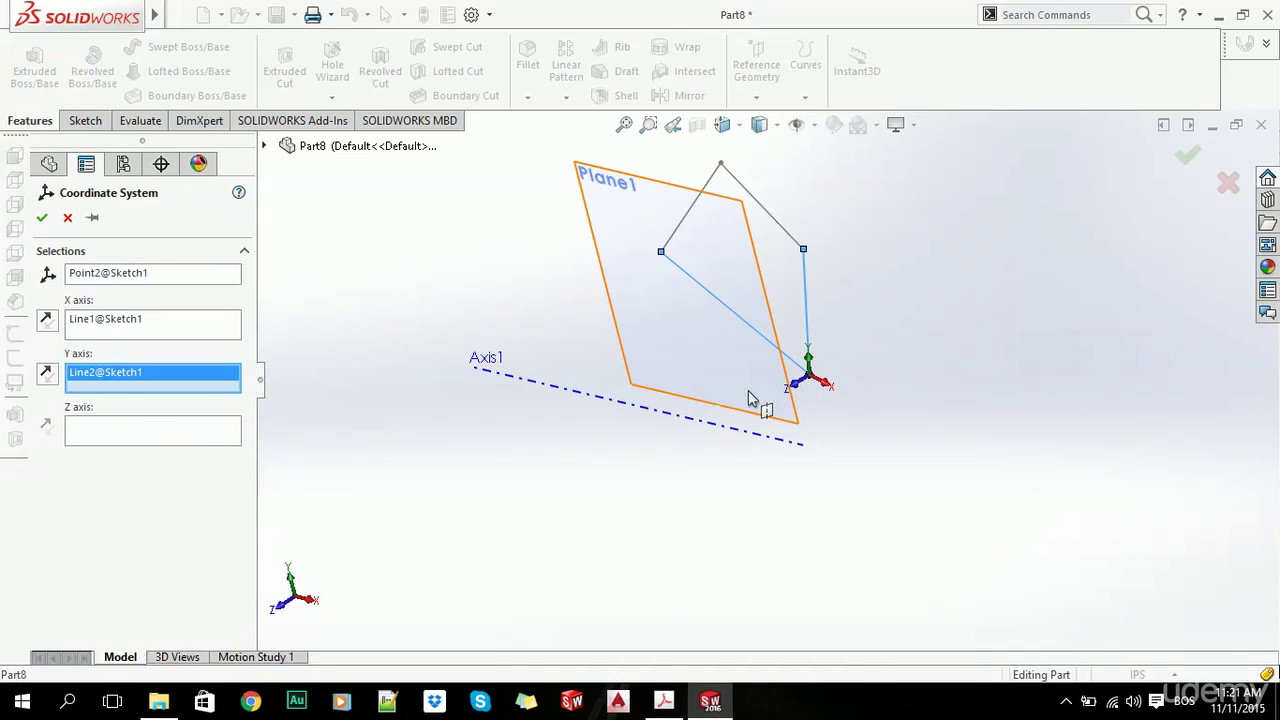
click(42, 218)
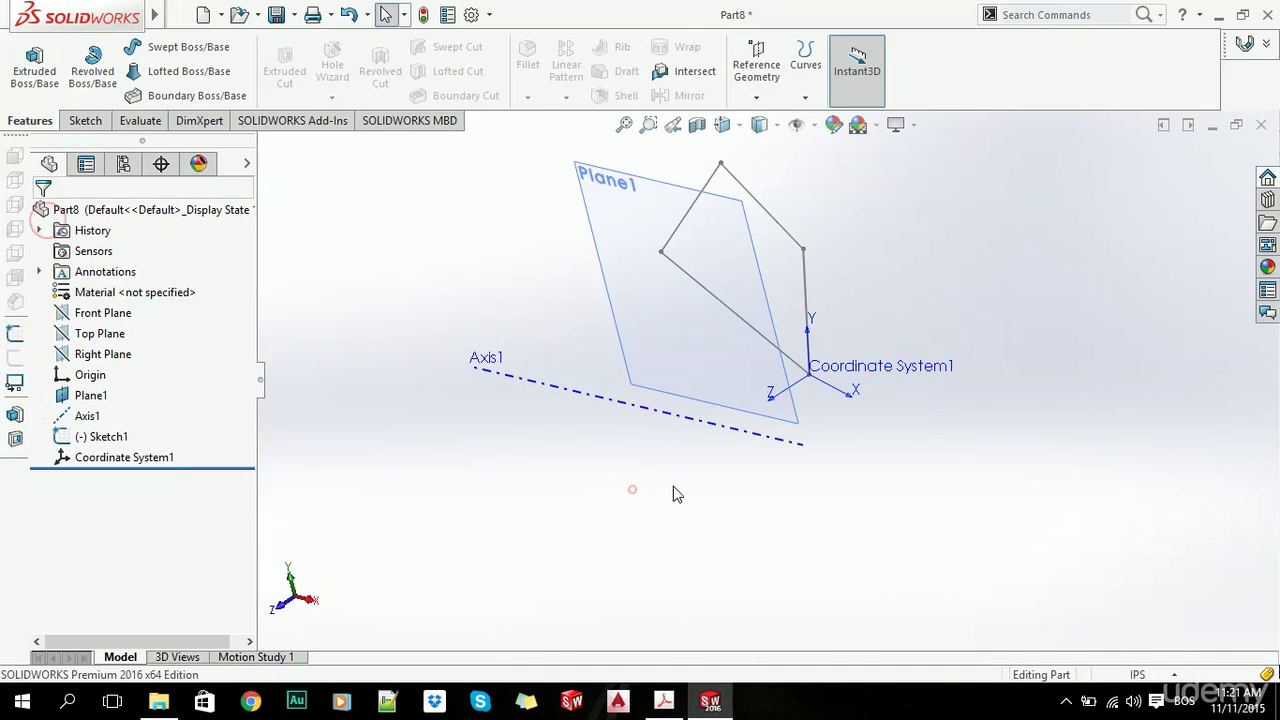
Bring up Coordinate System1's options in the feature tree and dismiss them unchanged
mouse_move(714, 460)
middle_down()
mouse_move(791, 266)
mouse_move(831, 280)
mouse_move(763, 314)
mouse_move(597, 241)
mouse_move(877, 323)
mouse_move(800, 360)
middle_up()
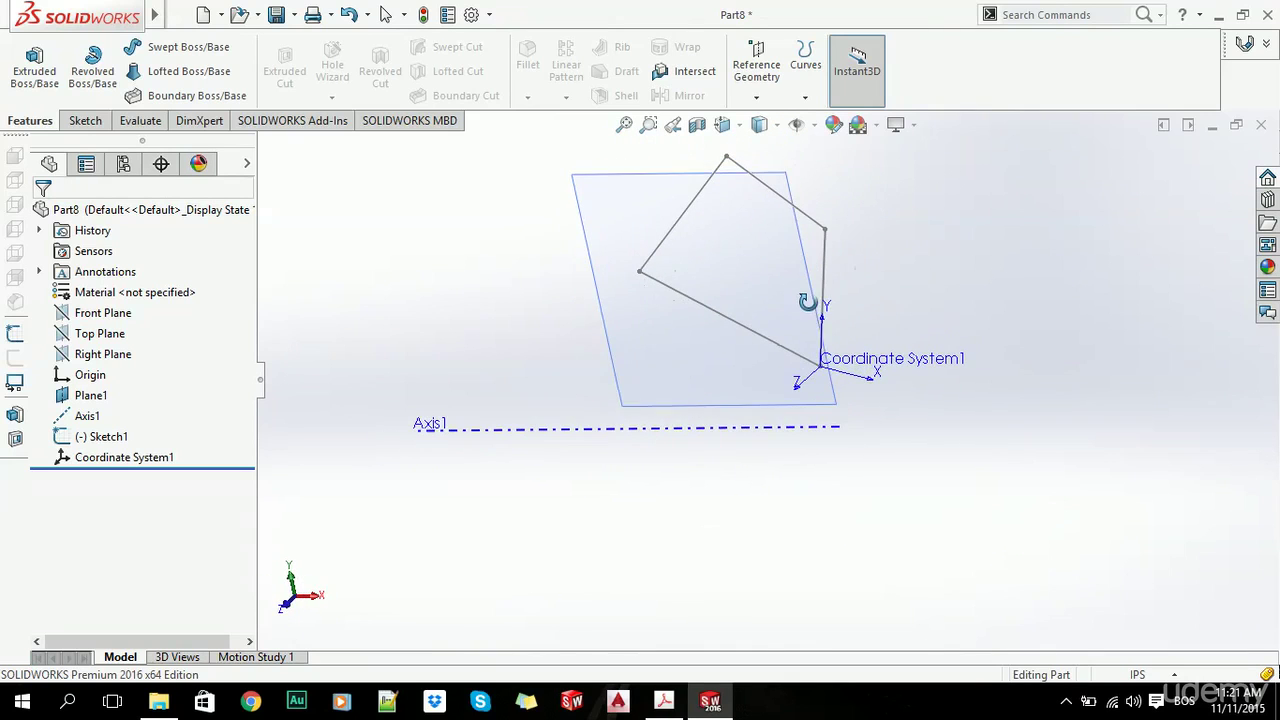
click(127, 458)
right_click(128, 460)
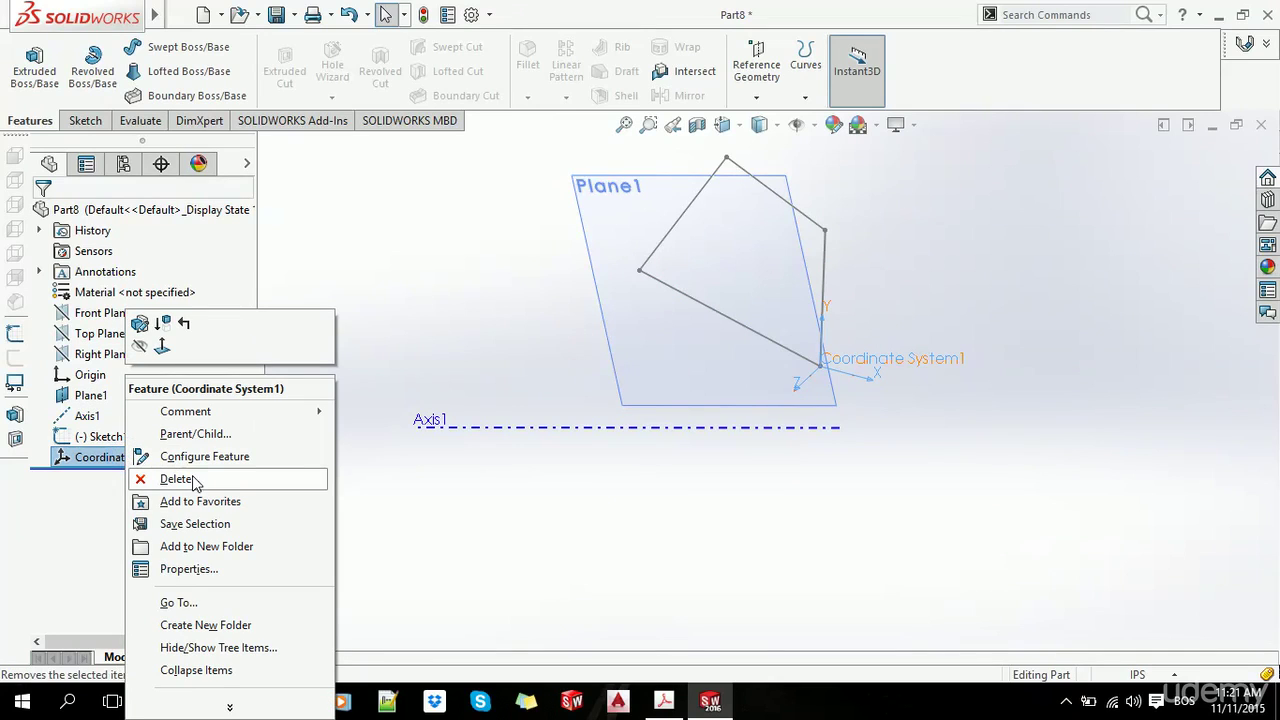
click(569, 554)
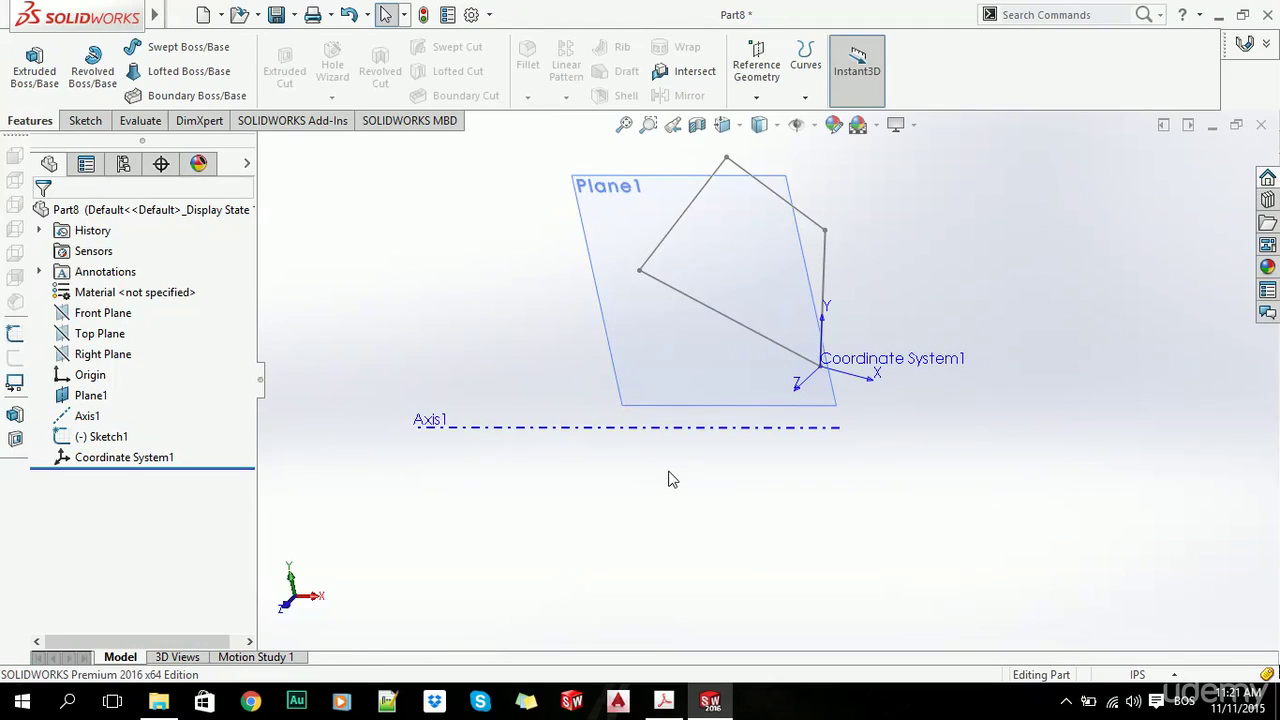
Add reference Point1 on Sketch1's vertical Line2, 0.80in along it
click(766, 88)
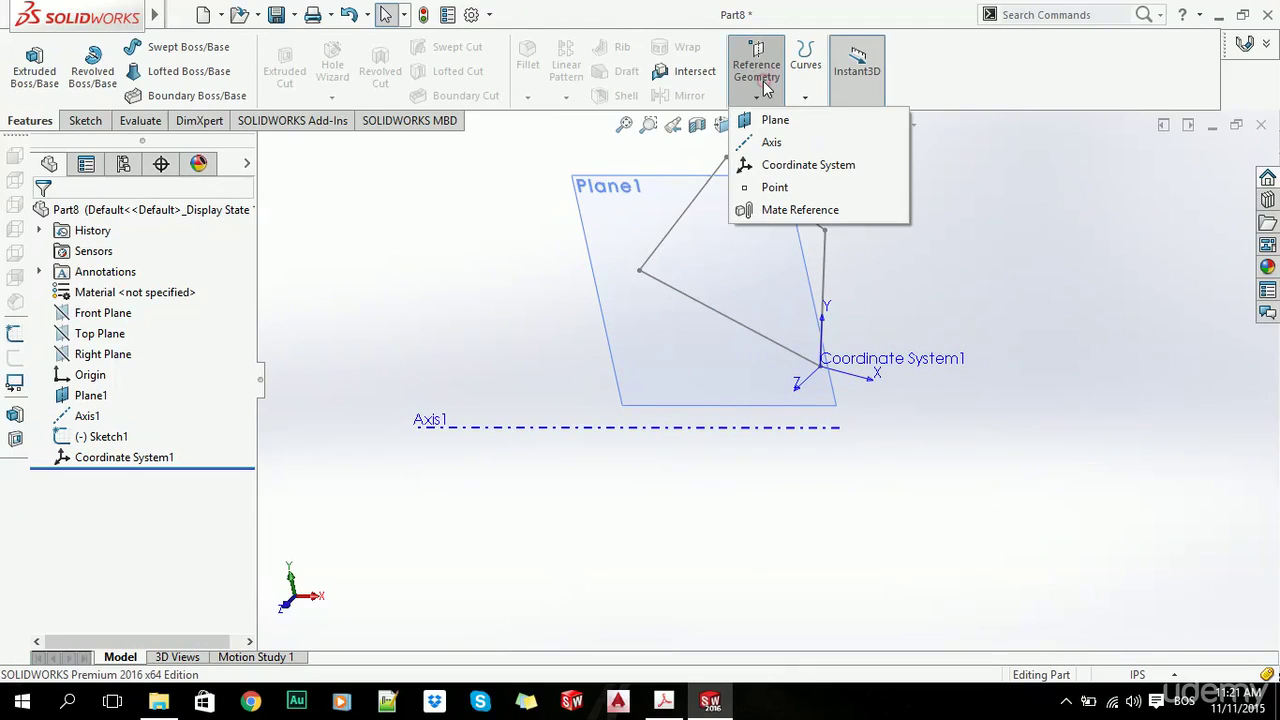
click(775, 188)
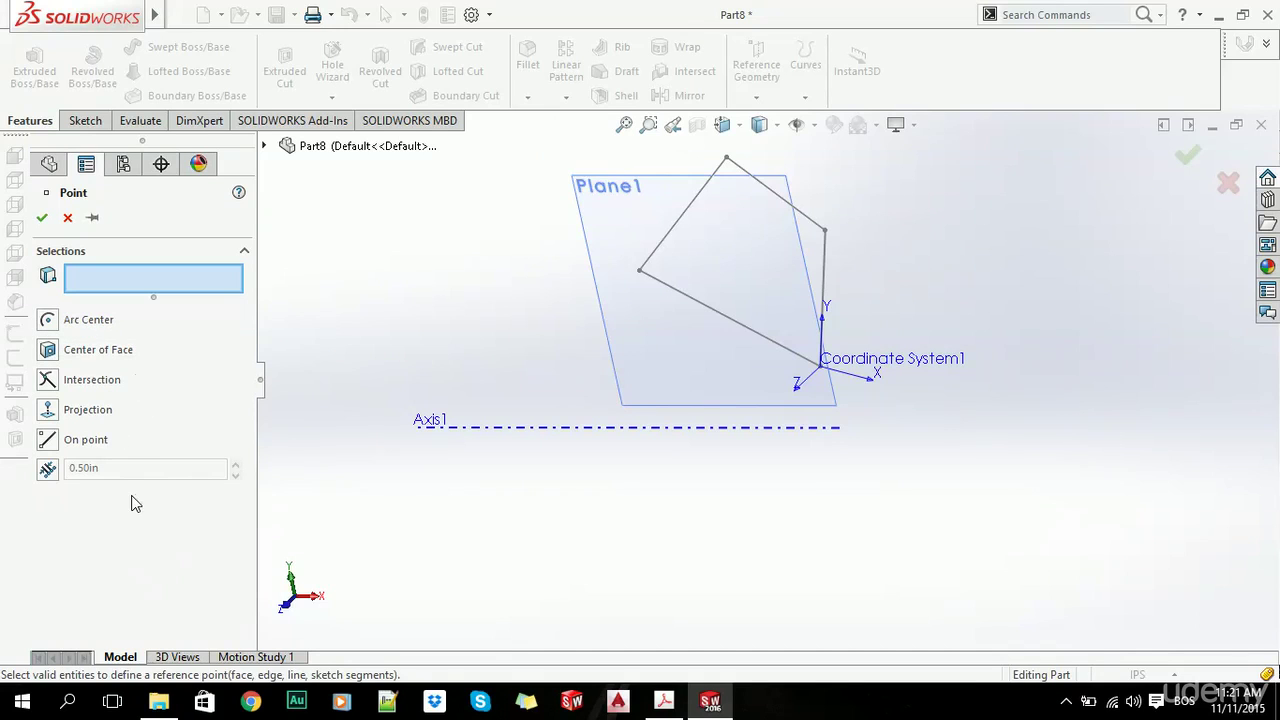
scroll(929, 310, down, 3)
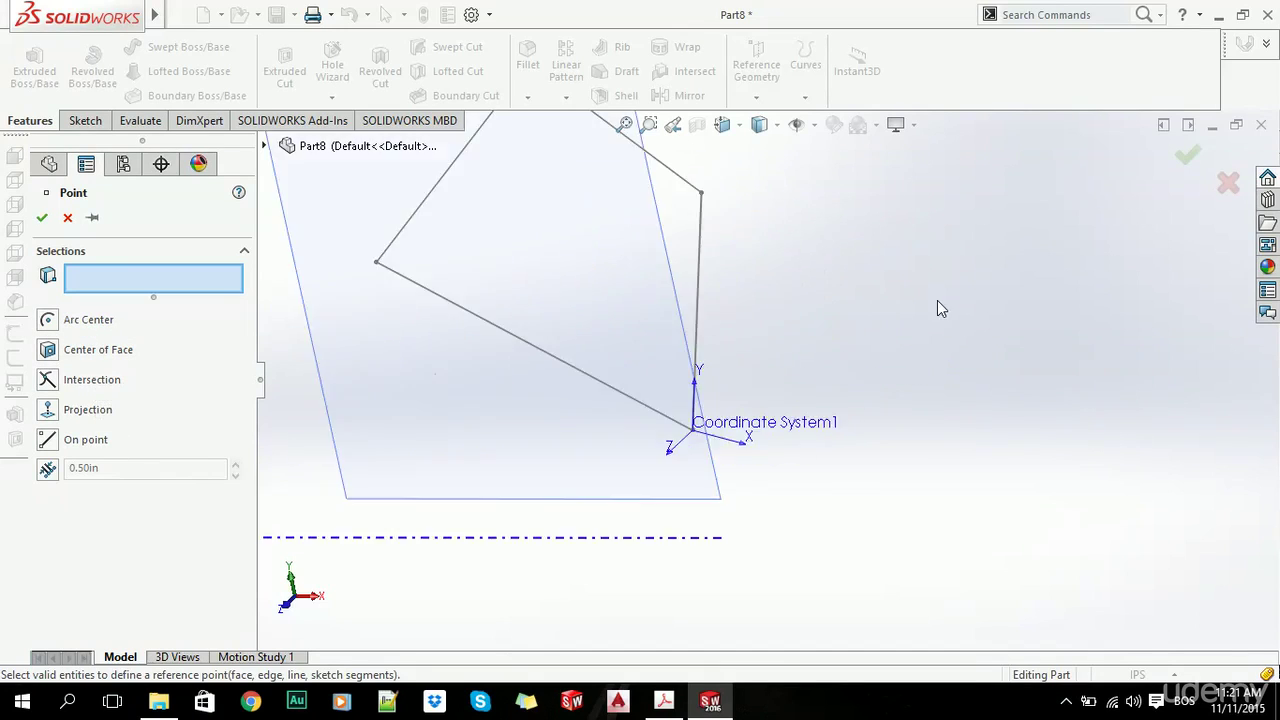
click(700, 277)
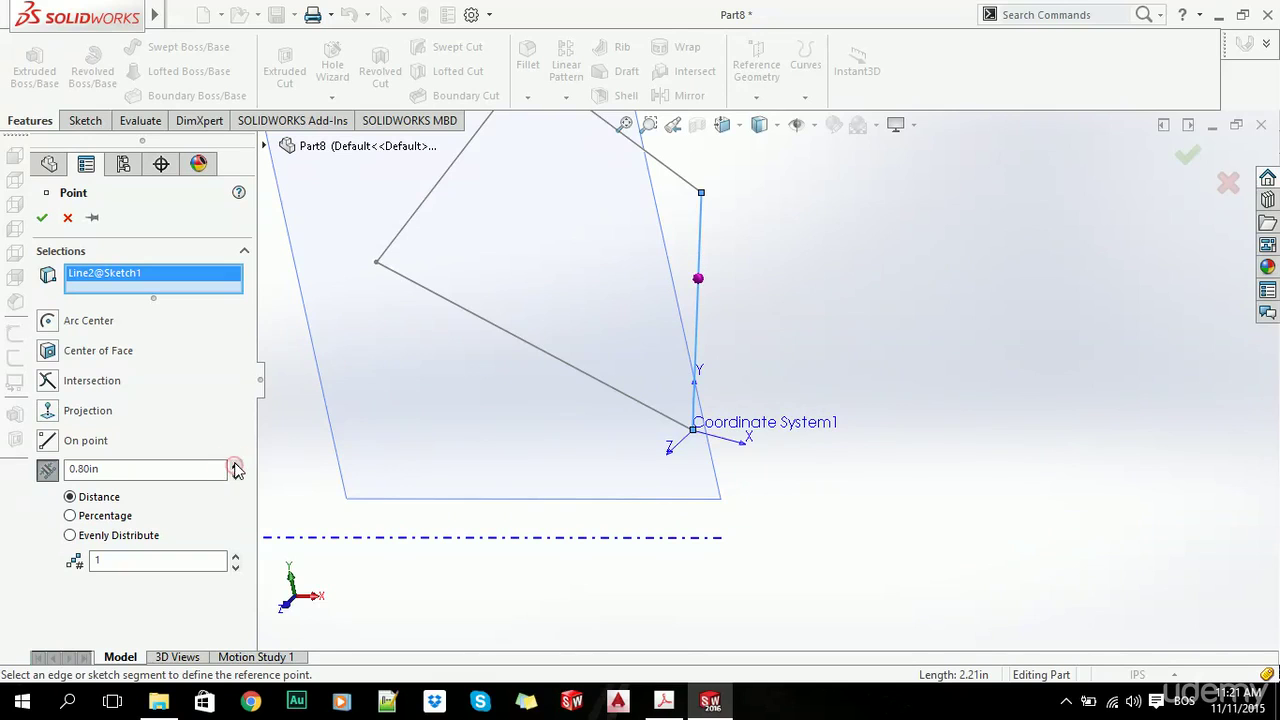
click(42, 217)
scroll(745, 350, up, 2)
click(1010, 365)
middle_drag(745, 350, 685, 232)
click(756, 65)
Create Axis2 through Point1 perpendicular to Plane1 using the Point and Face/Plane option
click(780, 137)
scroll(677, 420, down, 3)
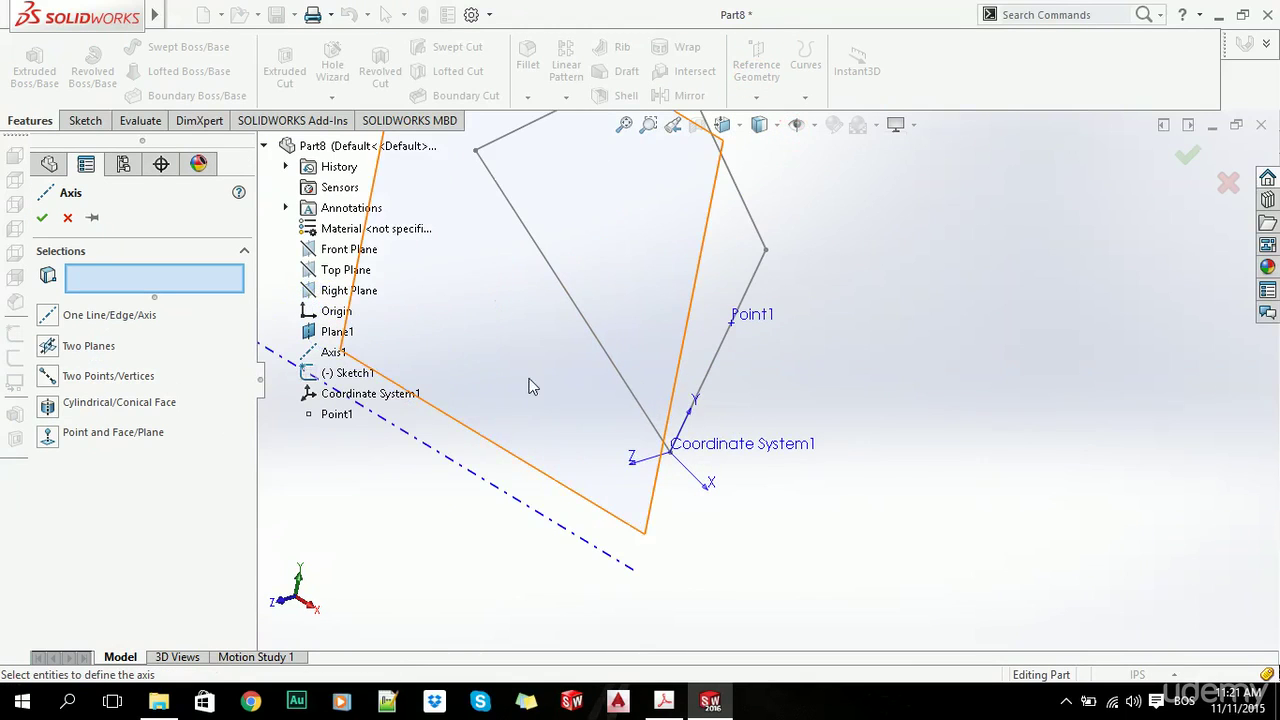
click(58, 441)
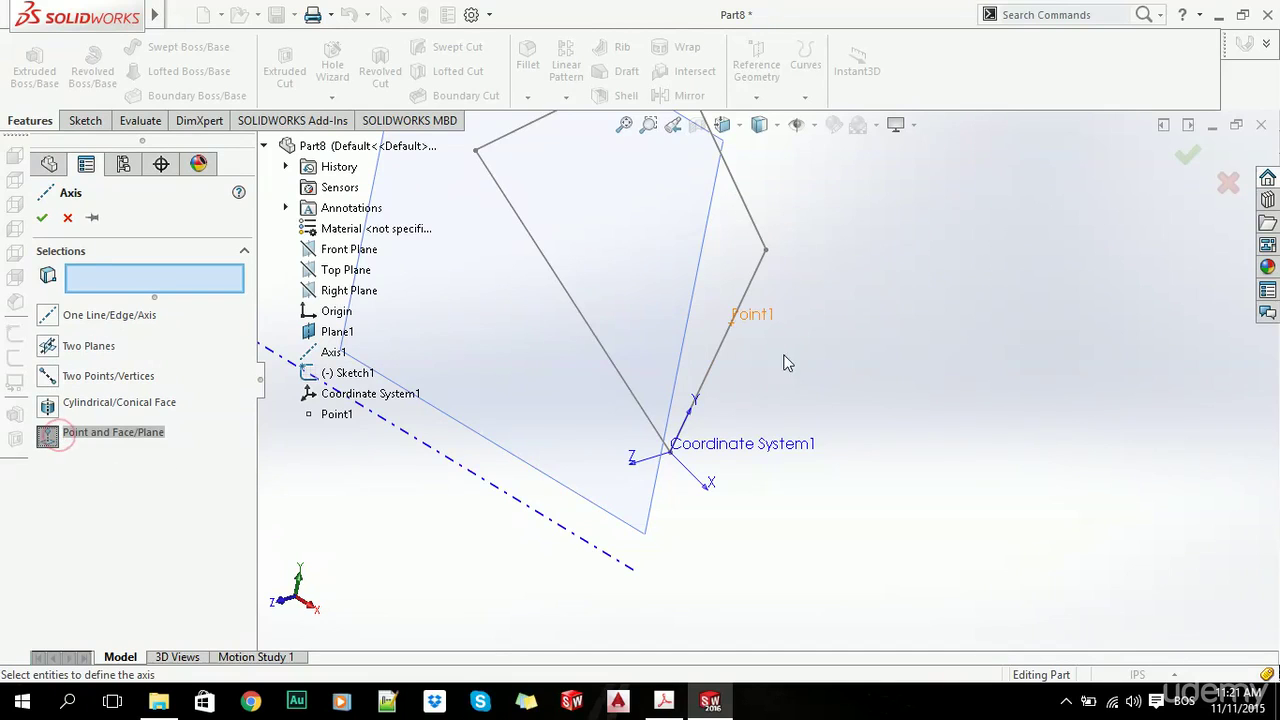
click(743, 322)
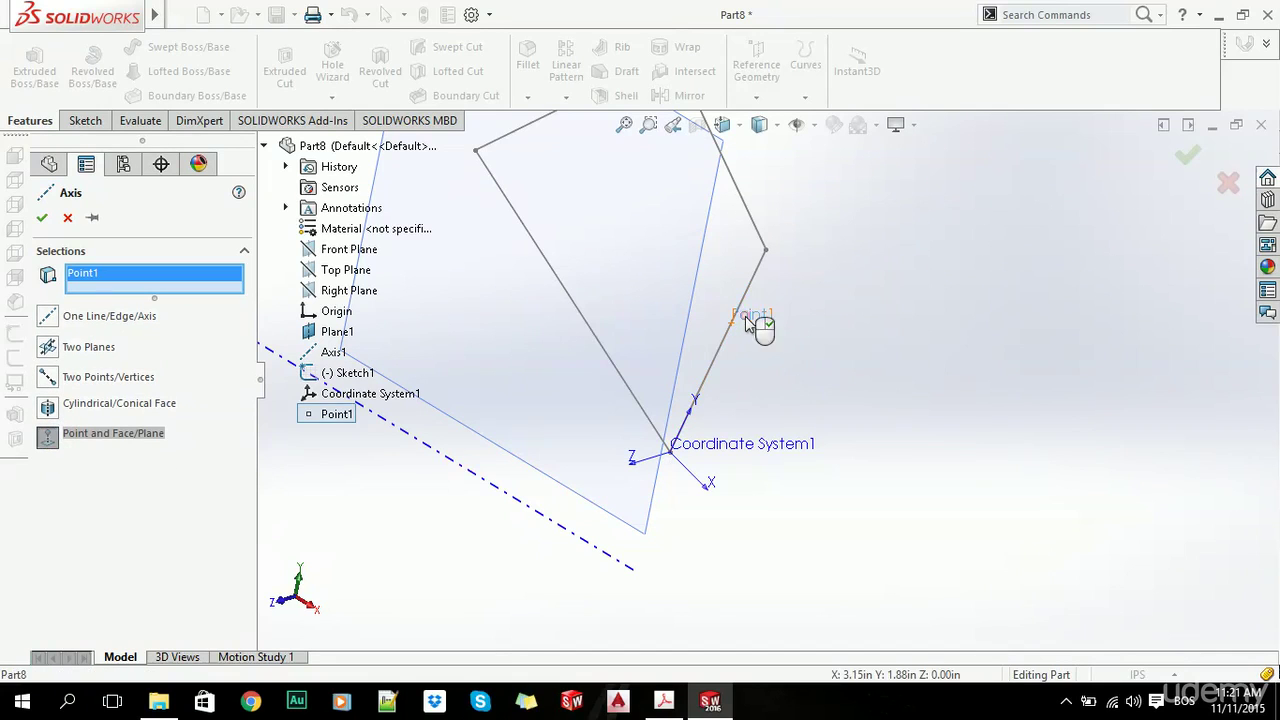
middle_drag(623, 320, 520, 277)
click(494, 304)
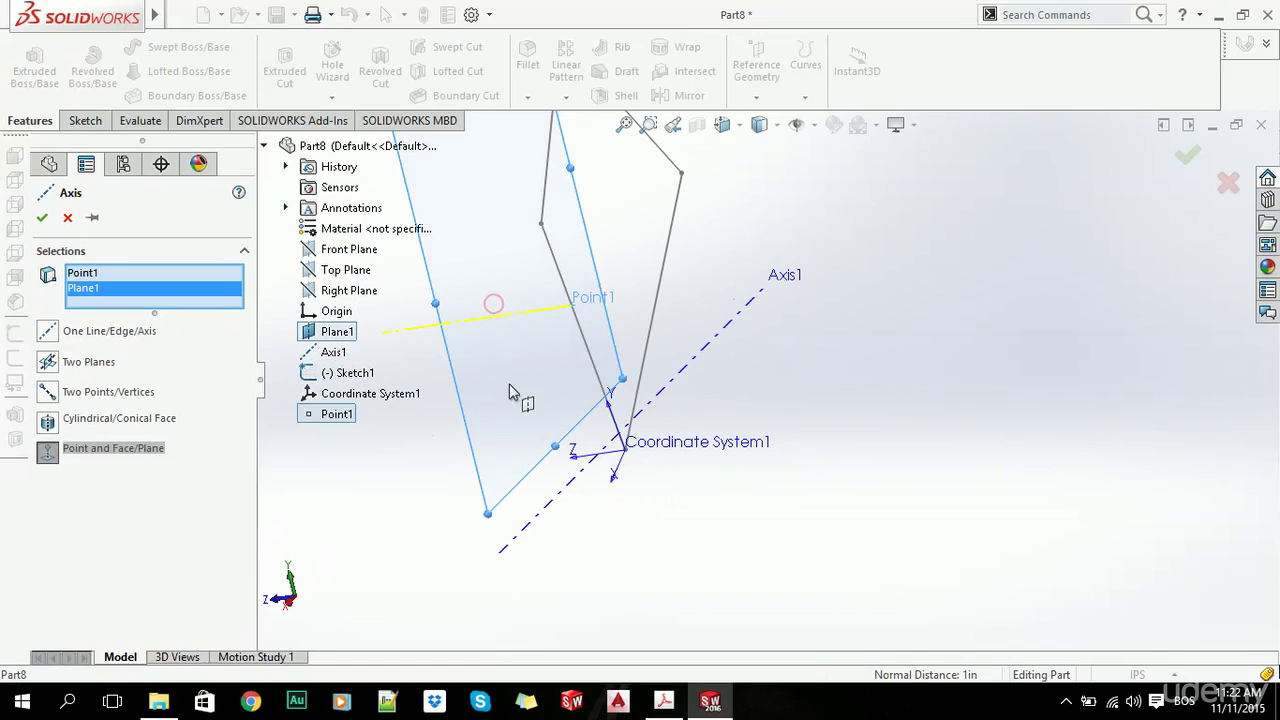
middle_drag(543, 329, 720, 280)
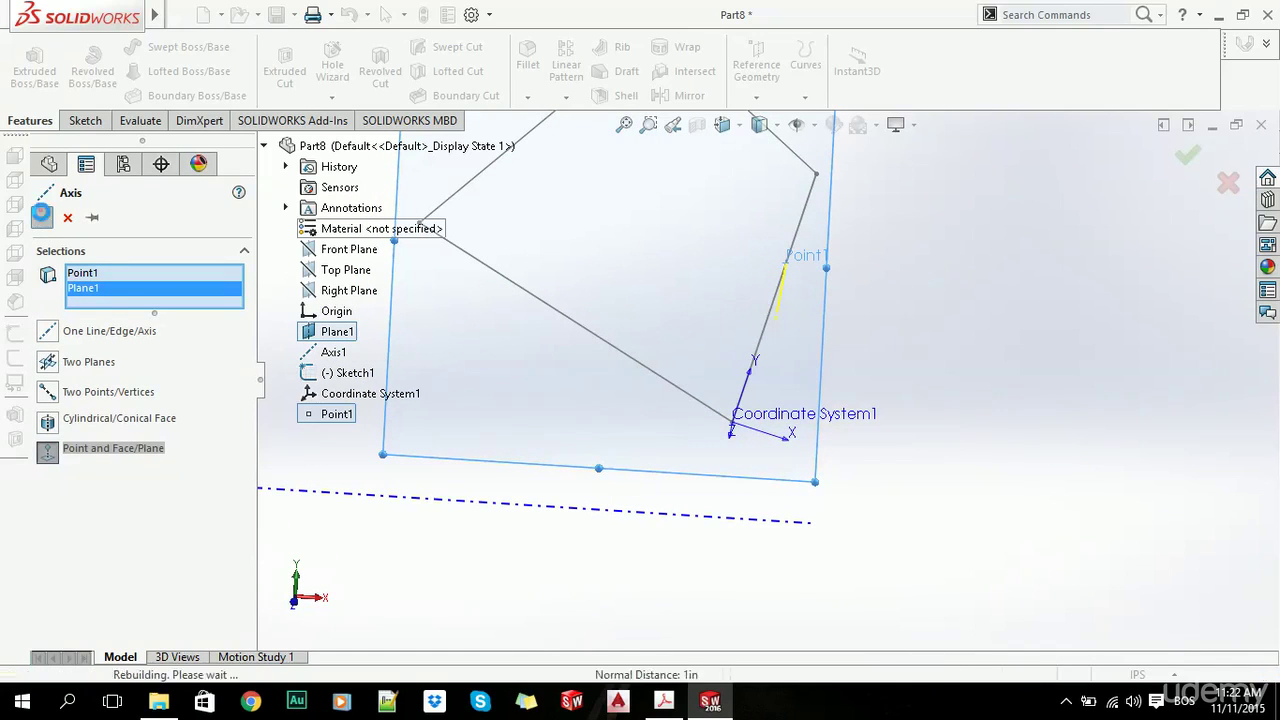
click(42, 217)
mouse_move(979, 338)
middle_down()
mouse_move(877, 286)
mouse_move(554, 286)
mouse_move(737, 309)
mouse_move(786, 266)
mouse_move(691, 283)
mouse_move(712, 342)
mouse_move(625, 393)
mouse_move(663, 292)
mouse_move(724, 245)
mouse_move(660, 251)
mouse_move(609, 334)
mouse_move(594, 260)
mouse_move(632, 318)
middle_up()
scroll(720, 338, down, 2)
scroll(735, 346, down, 3)
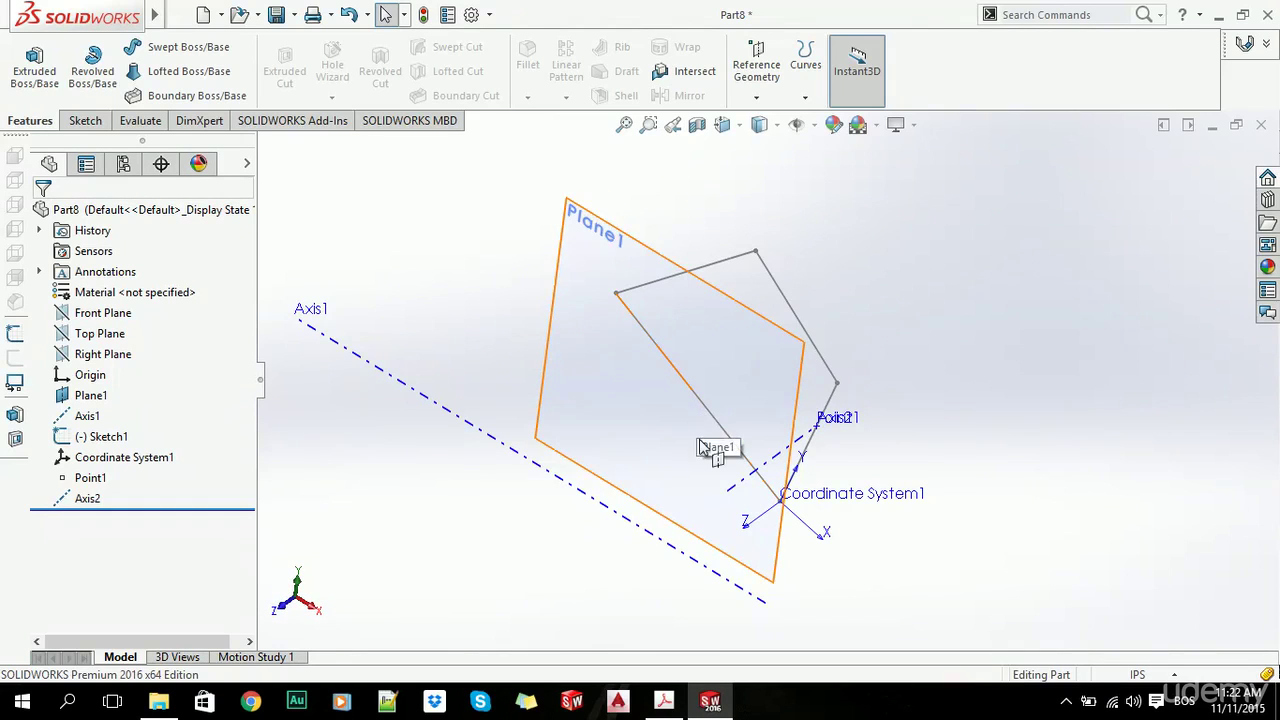
mouse_move(703, 452)
middle_down()
mouse_move(720, 430)
mouse_move(634, 251)
mouse_move(658, 332)
mouse_move(720, 306)
mouse_move(723, 386)
mouse_move(745, 425)
middle_up()
Close Part8, choosing Don't Save to discard the changes
scroll(746, 428, down, 2)
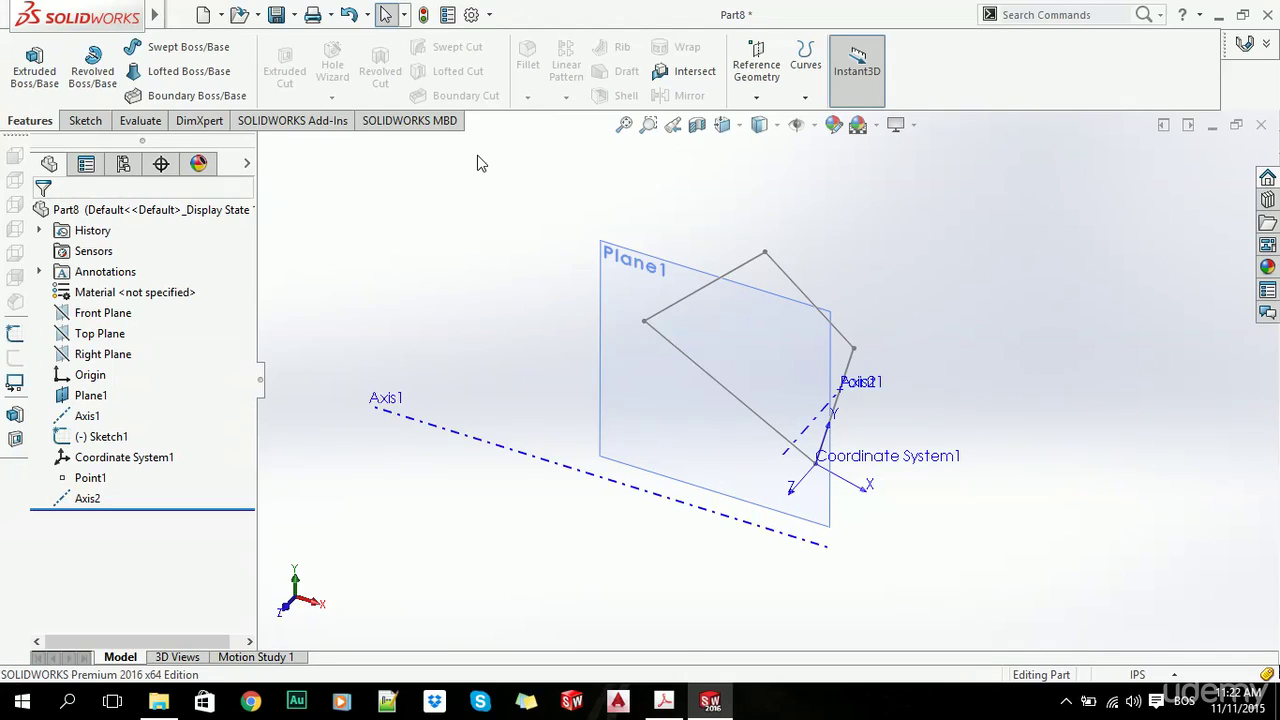
click(1262, 125)
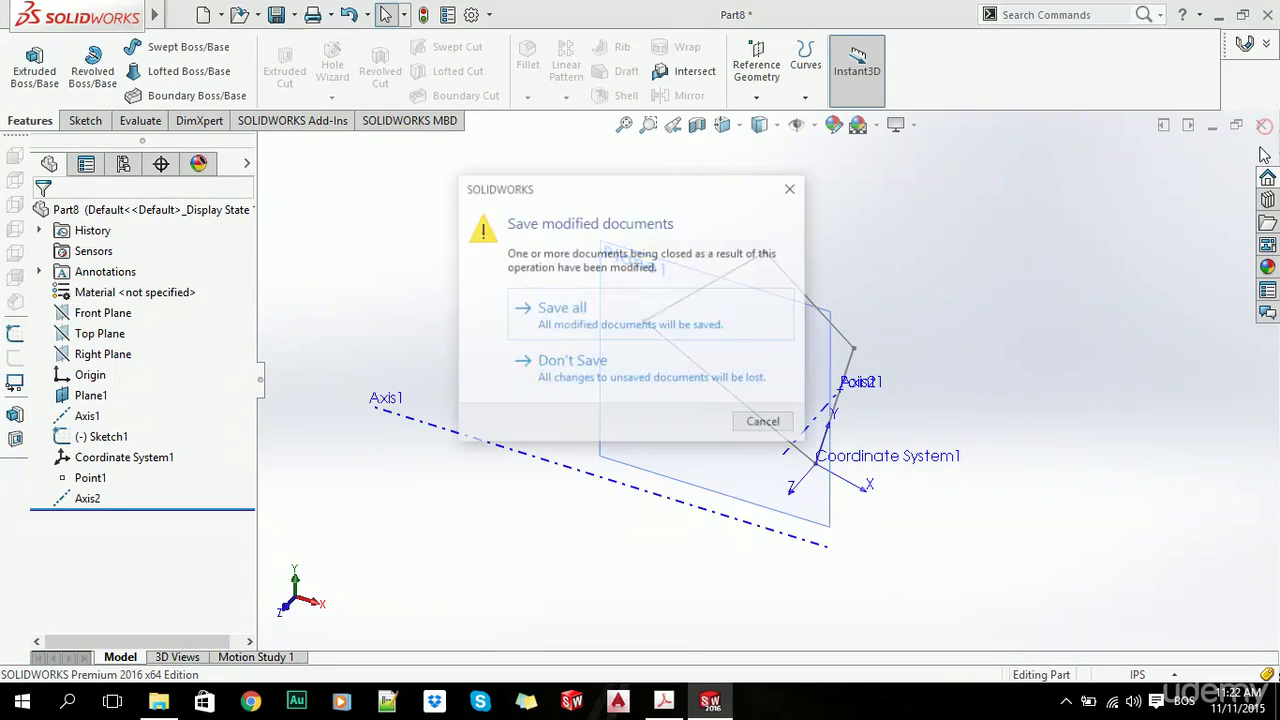
click(557, 368)
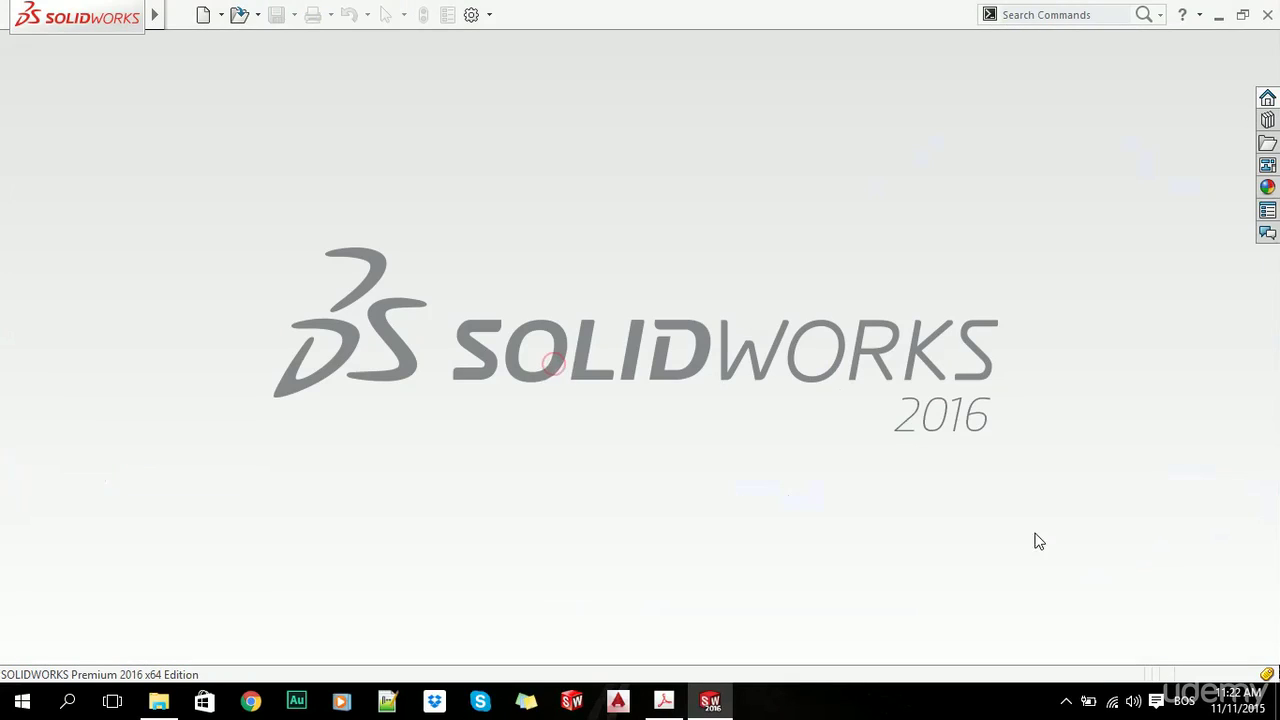
click(1064, 701)
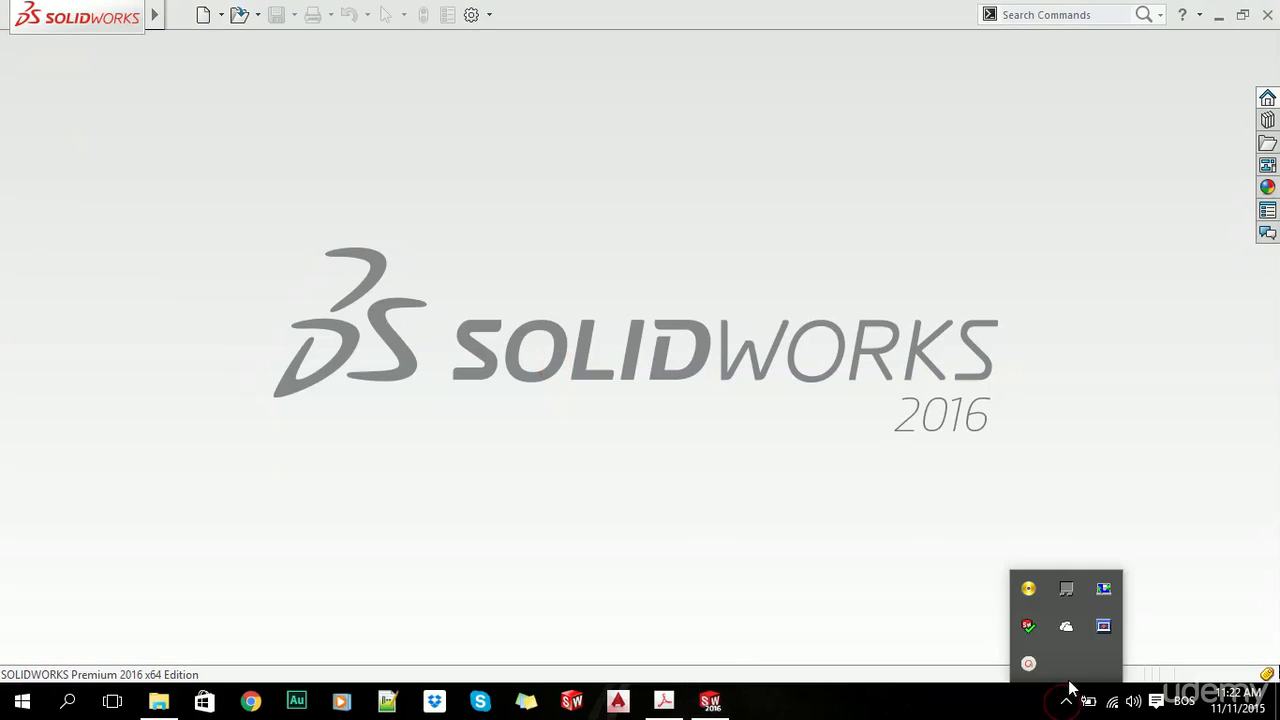